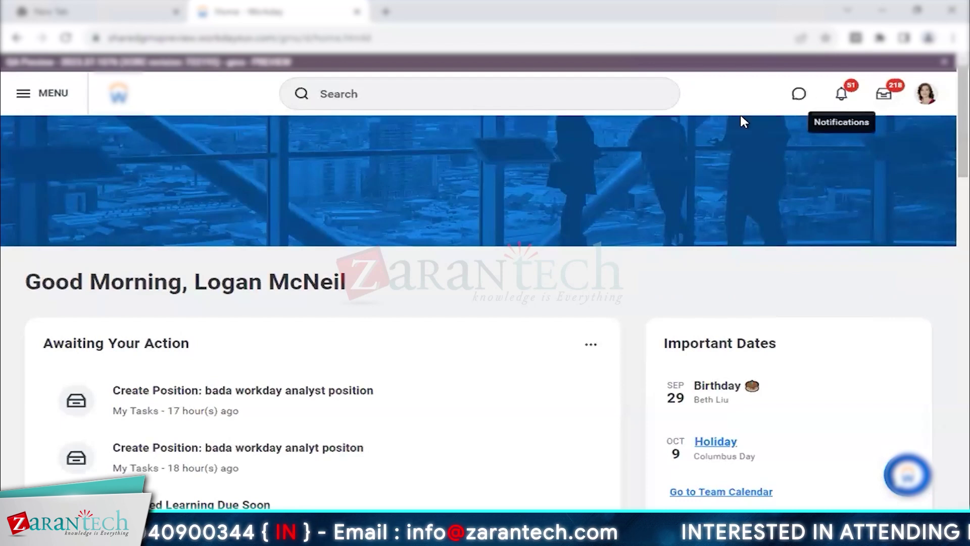
- Open the global menu and examine its list of apps, the app display limit and the available sort orders
left_click(43, 102)
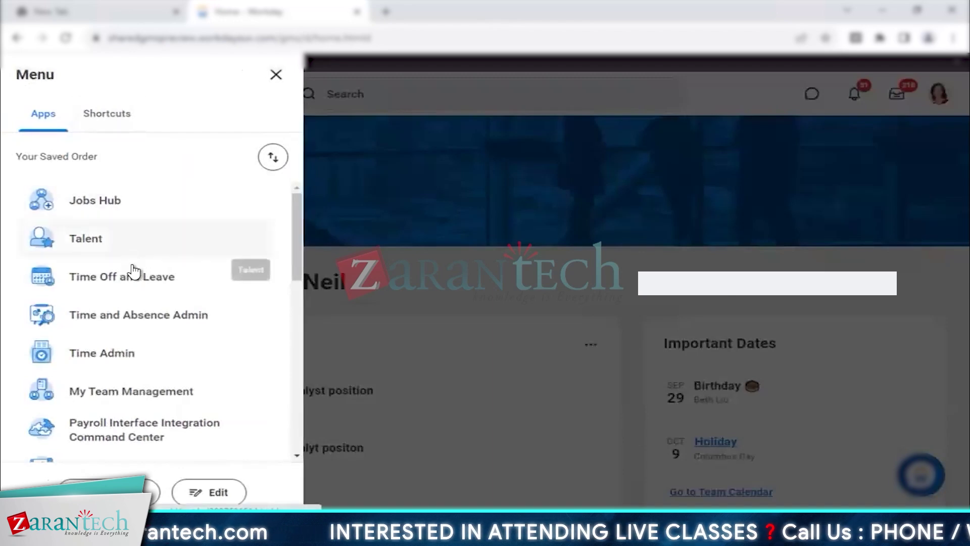
scroll(161, 353, "down", 2)
scroll(161, 354, "down", 5)
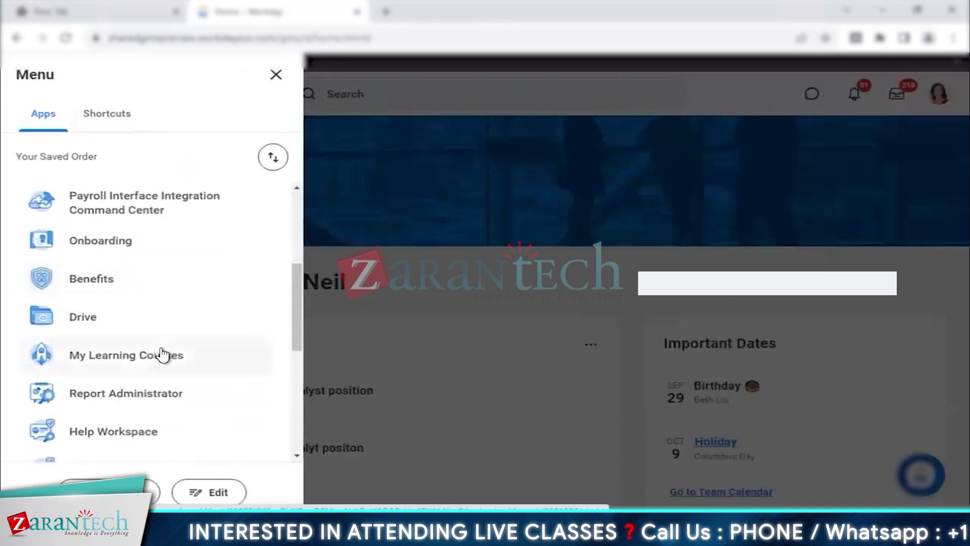
scroll(162, 354, "down", 3)
scroll(161, 354, "down", 3)
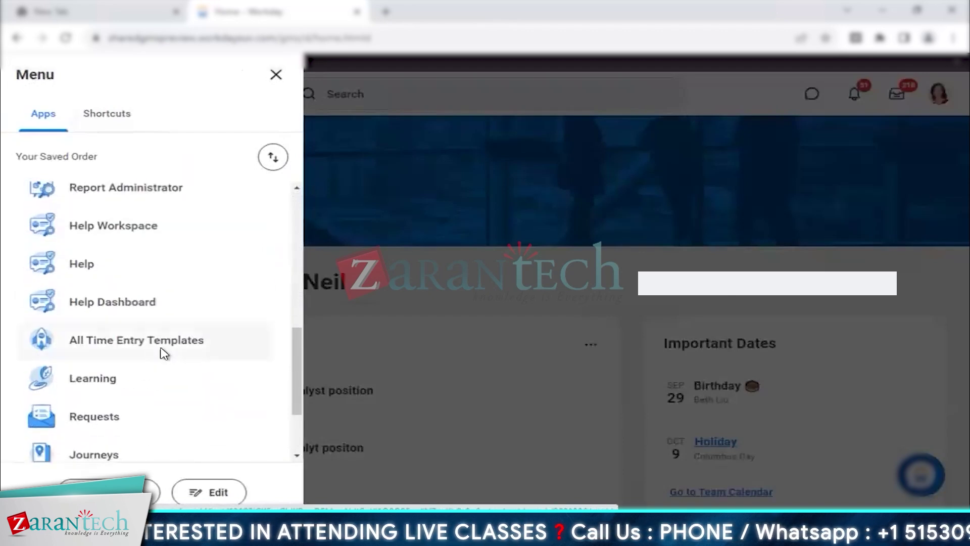
scroll(161, 354, "down", 3)
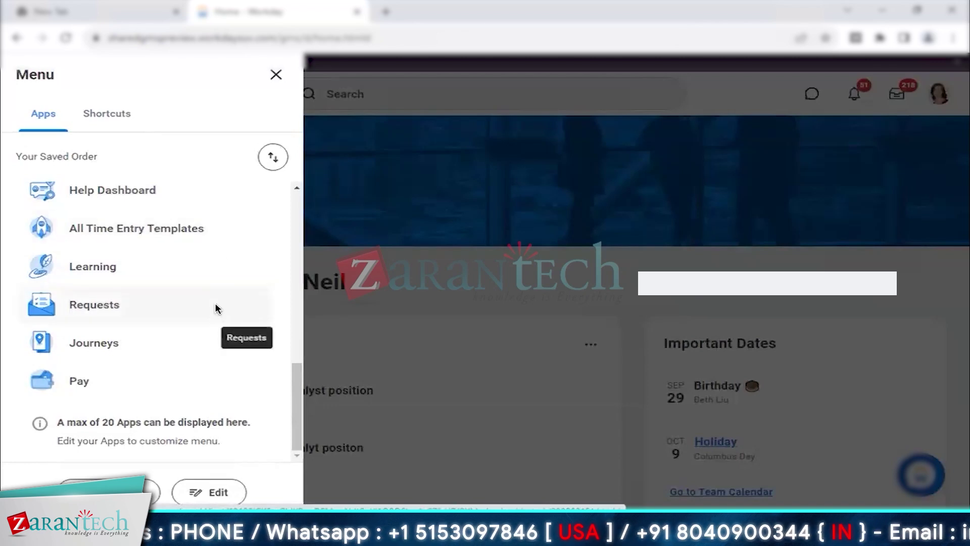
scroll(216, 308, "up", 12)
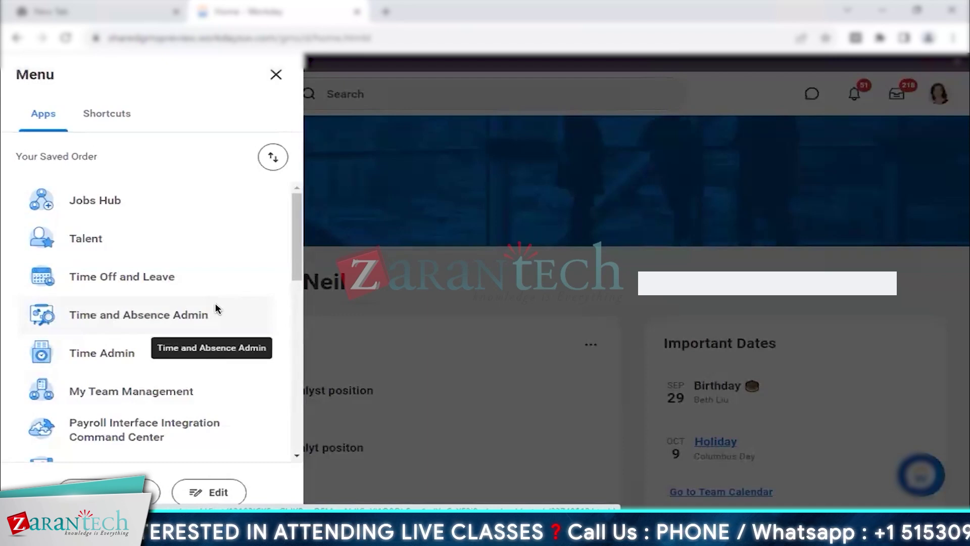
scroll(216, 308, "down", 10)
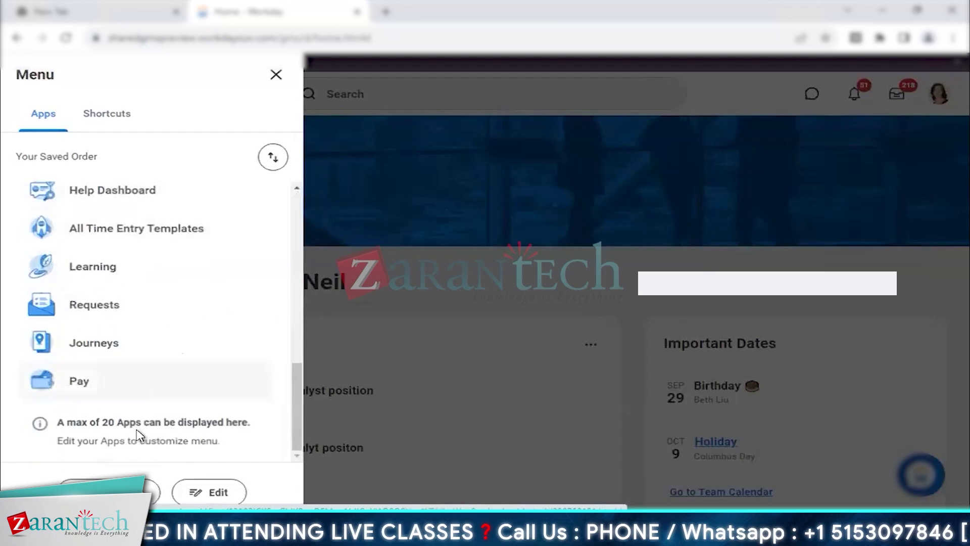
left_click_drag(57, 422, 203, 418)
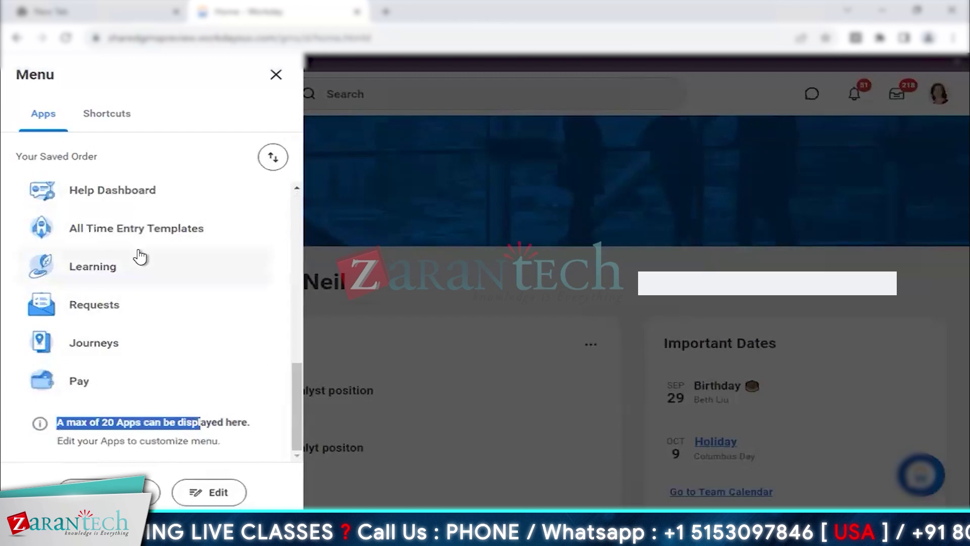
left_click(273, 161)
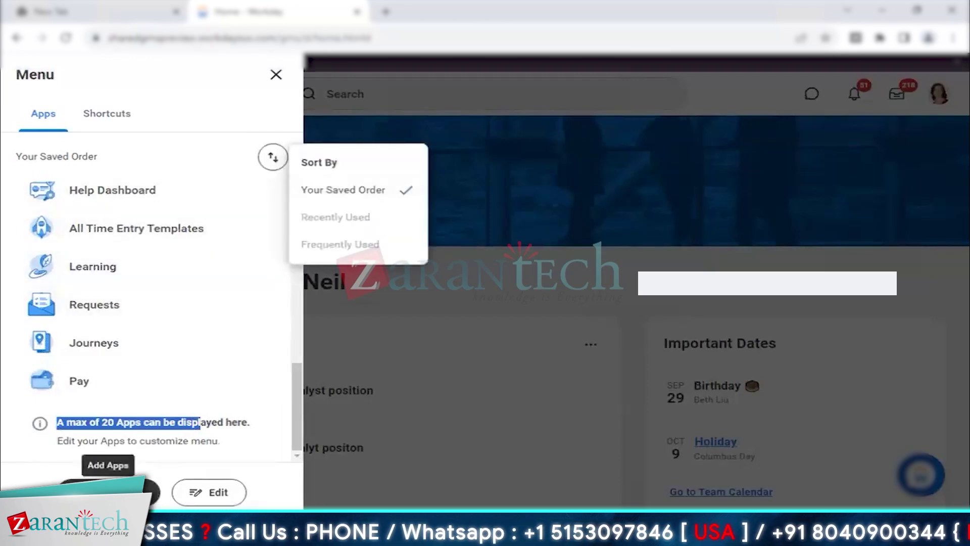
- Add the recommended Birthdays app to the menu and move it directly below Time Off and Leave
left_click(109, 491)
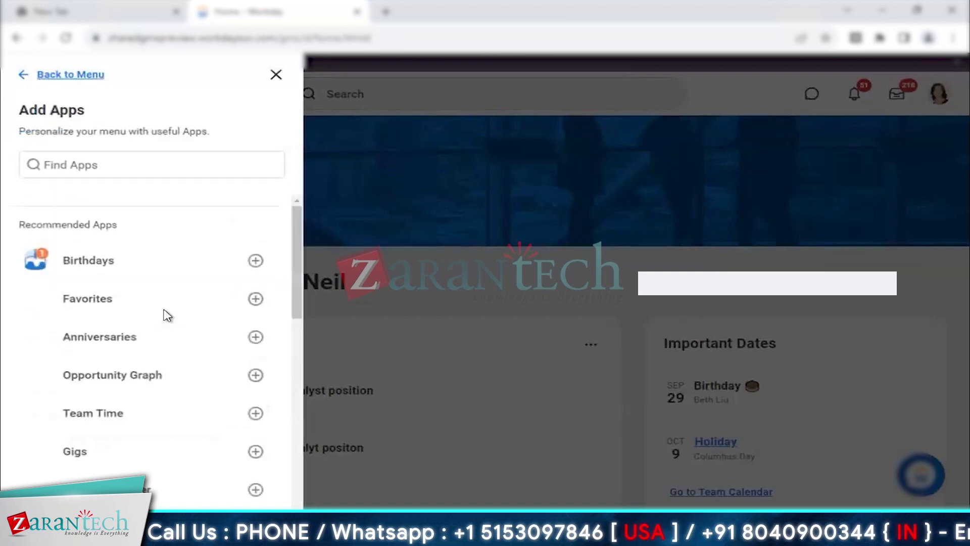
left_click(255, 262)
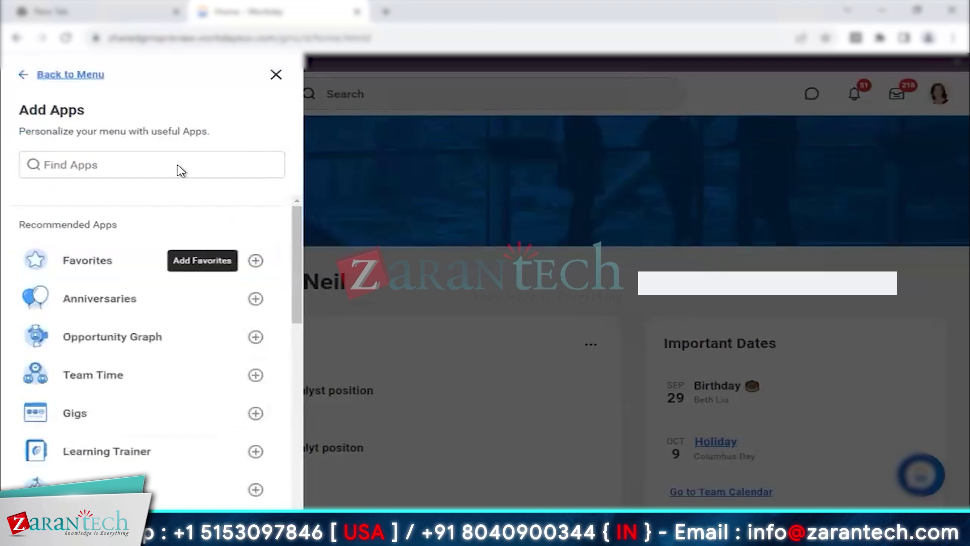
left_click(276, 76)
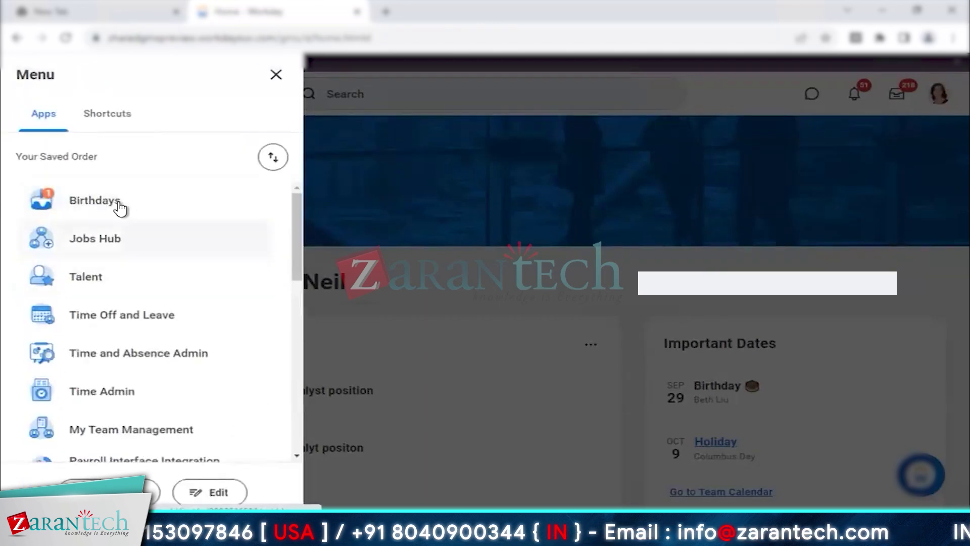
left_click(217, 491)
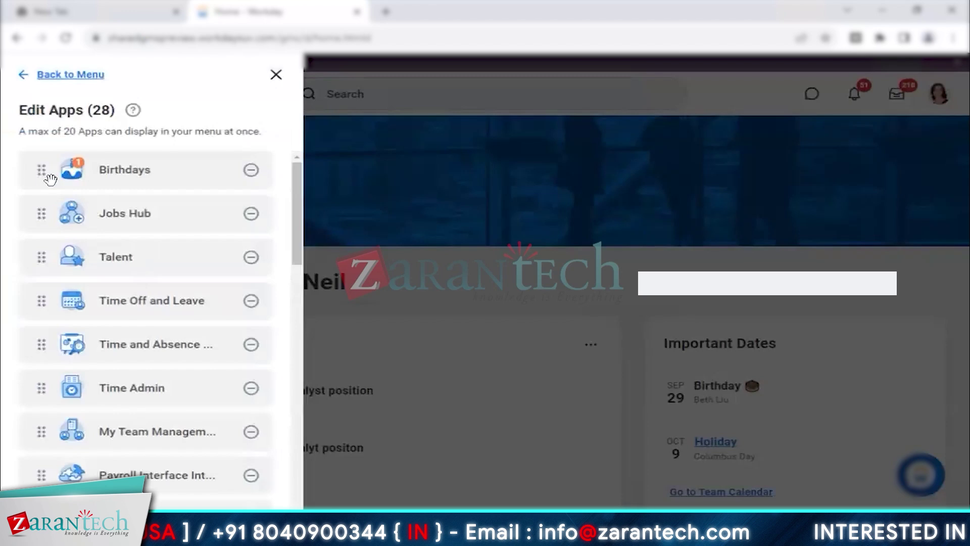
left_click_drag(41, 168, 42, 307)
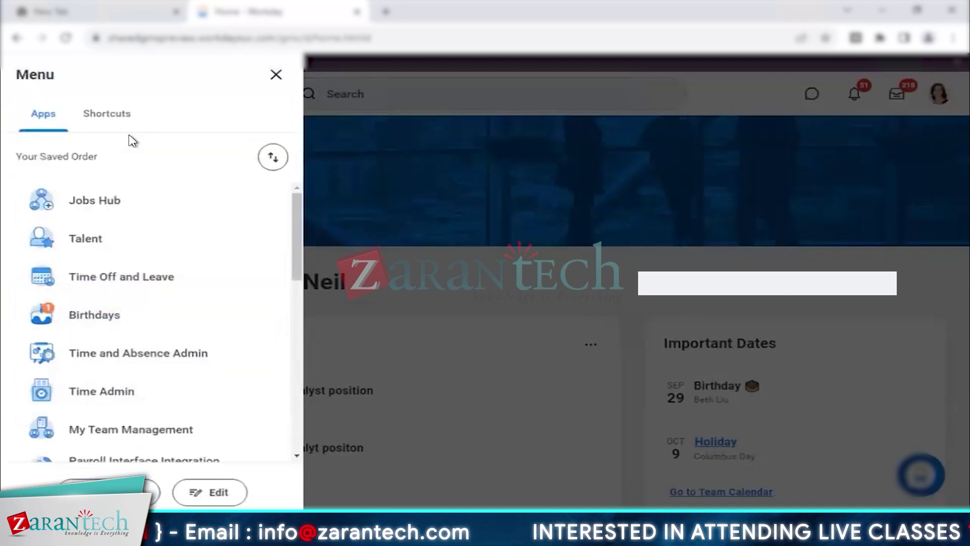
- Find shortcuts matching "new hire", add the first New Hire Report to the menu's shortcuts and return to the menu
left_click(122, 119)
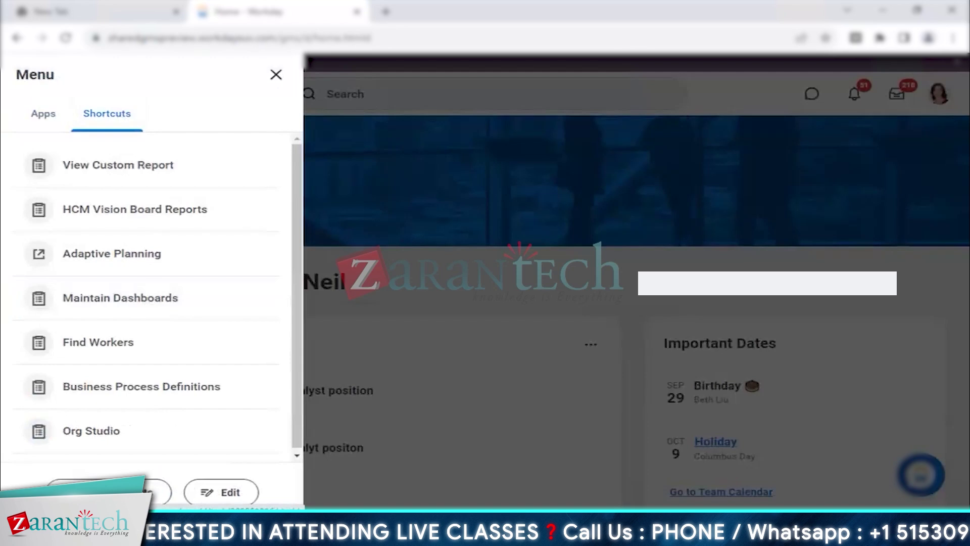
left_click(157, 492)
left_click_drag(60, 147, 151, 147)
left_click(134, 180)
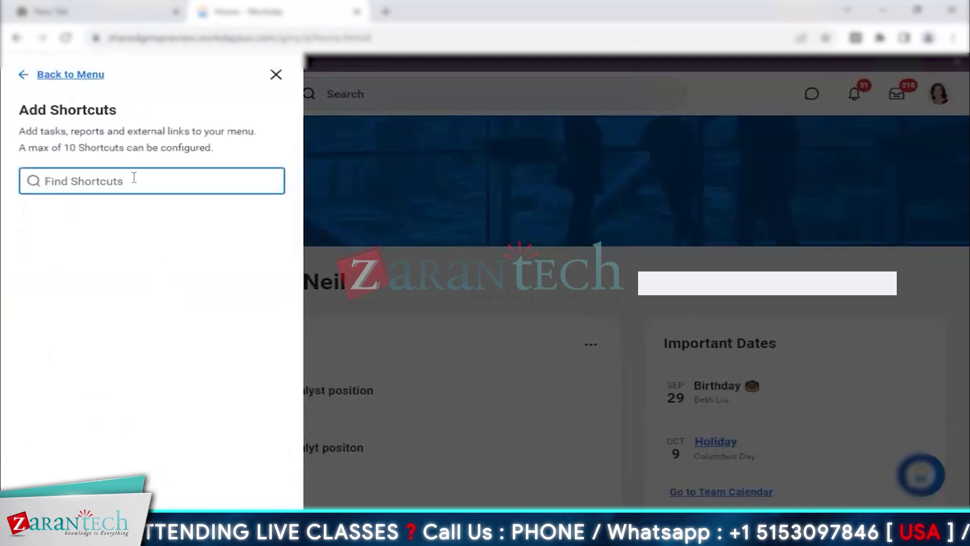
type("new hire")
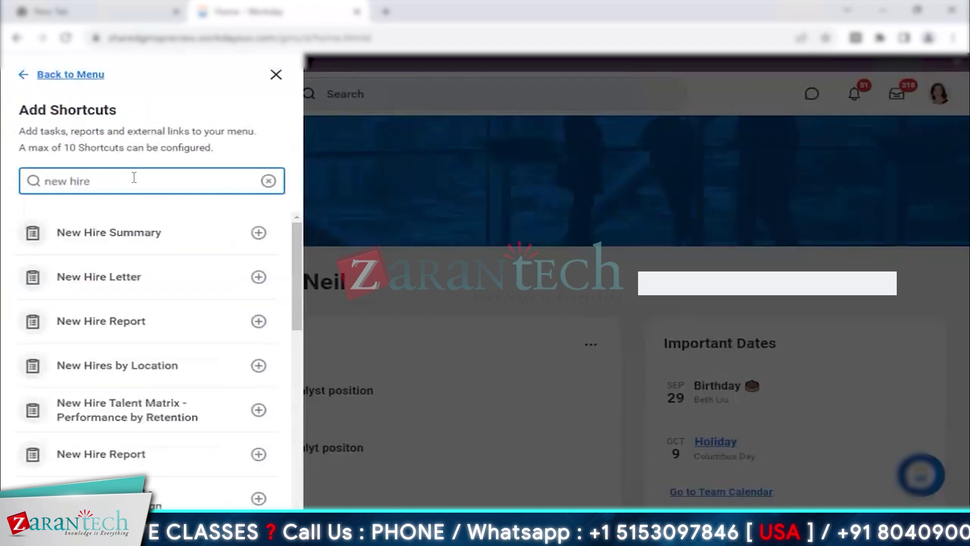
left_click(258, 323)
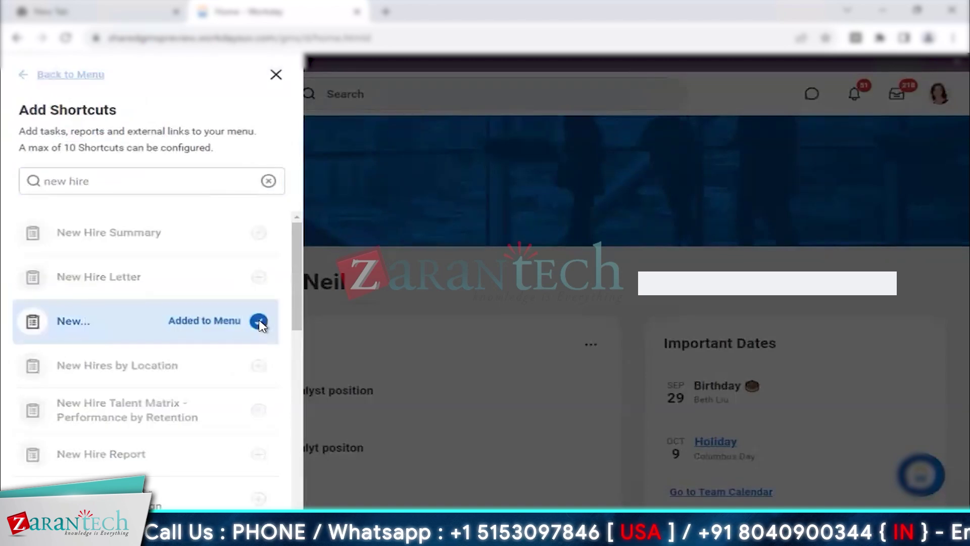
left_click(22, 75)
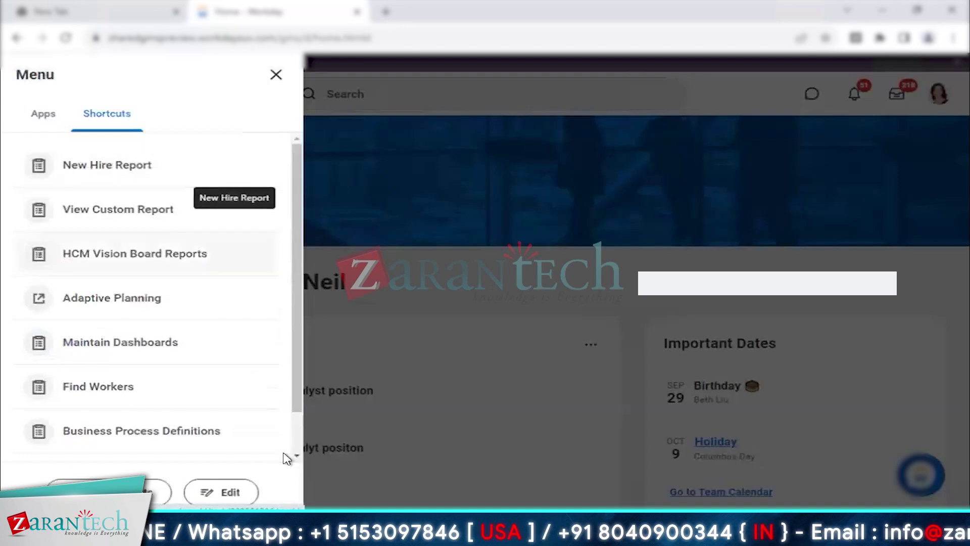
- Reorder the shortcuts so New Hire Report sits between Maintain Dashboards and Find Workers, and save the order
left_click(221, 493)
left_click_drag(43, 171, 45, 351)
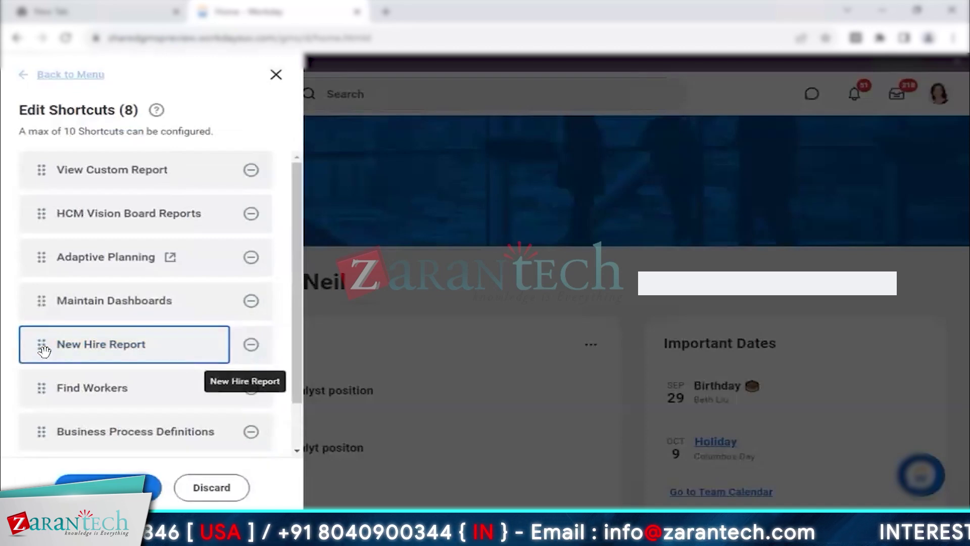
left_click(106, 487)
- Close the global menu from its apps list and dismiss the Change_Job.xlsx report notification
left_click(46, 115)
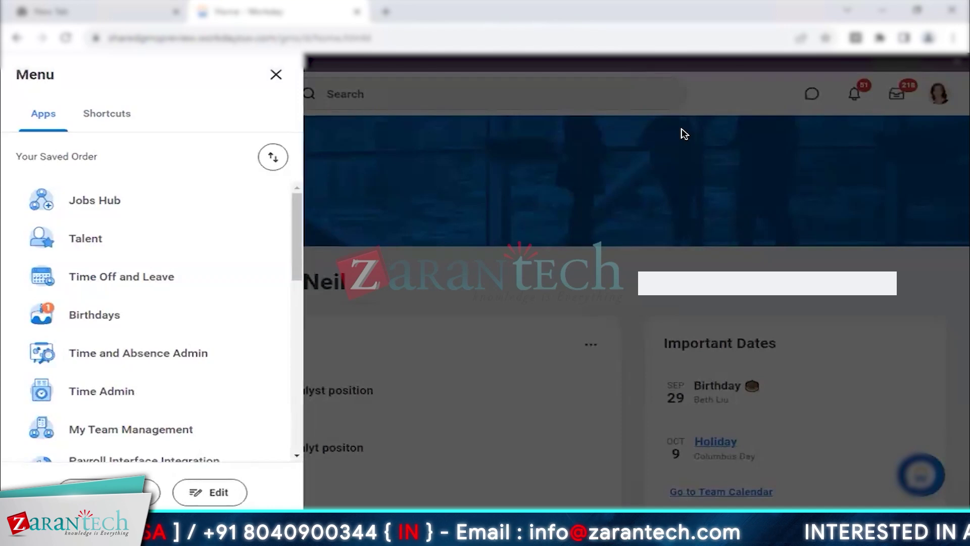
left_click(276, 75)
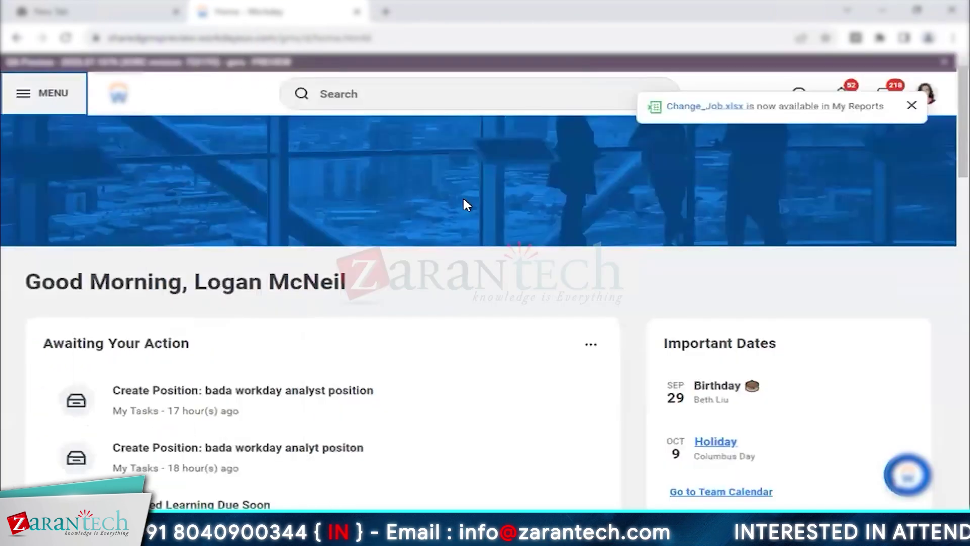
left_click(912, 105)
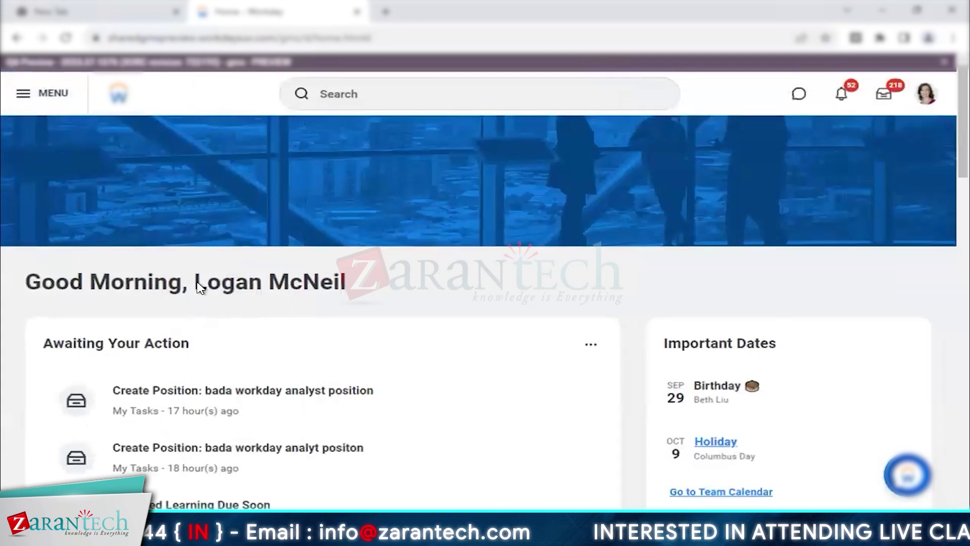
- Examine the home page greeting, highlighting the signed-in worker's name and the full greeting line
left_click_drag(197, 282, 384, 291)
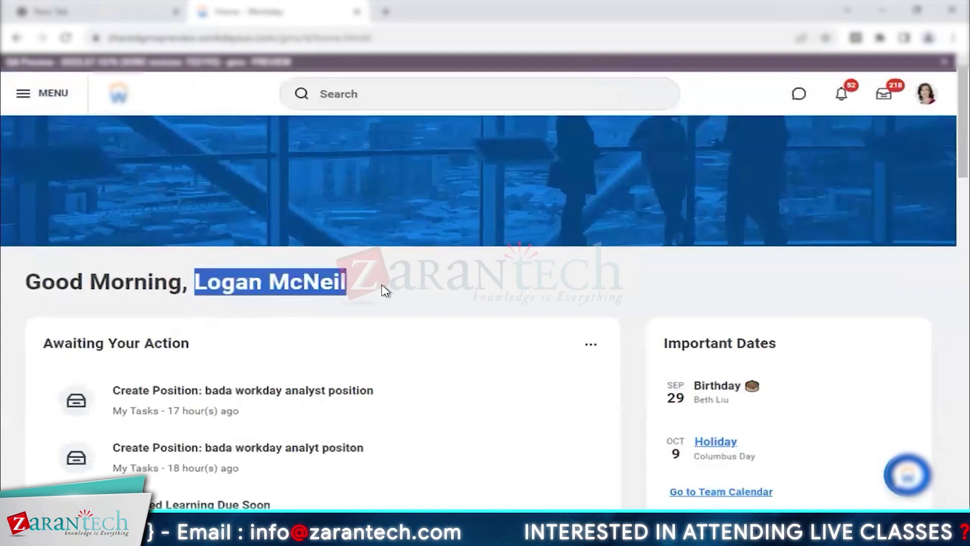
left_click(288, 308)
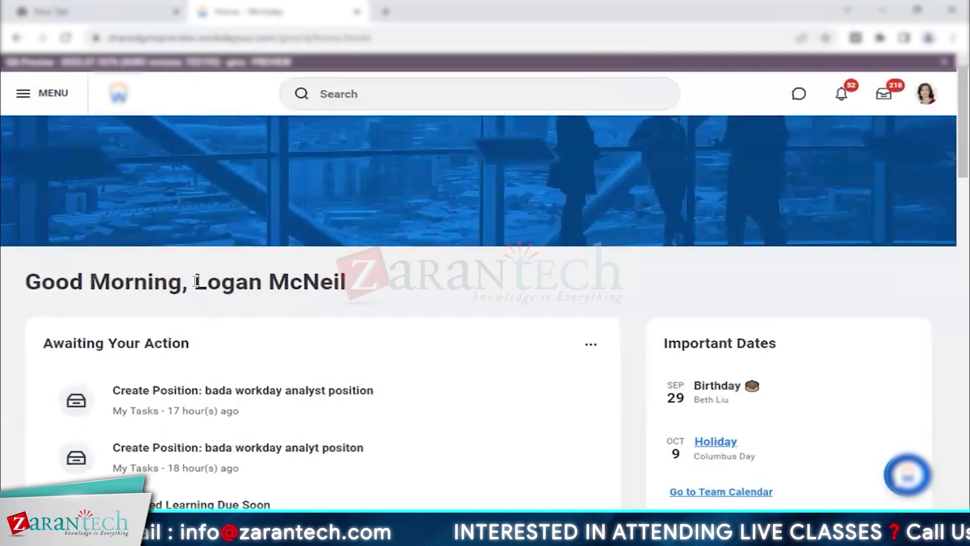
left_click_drag(196, 282, 360, 286)
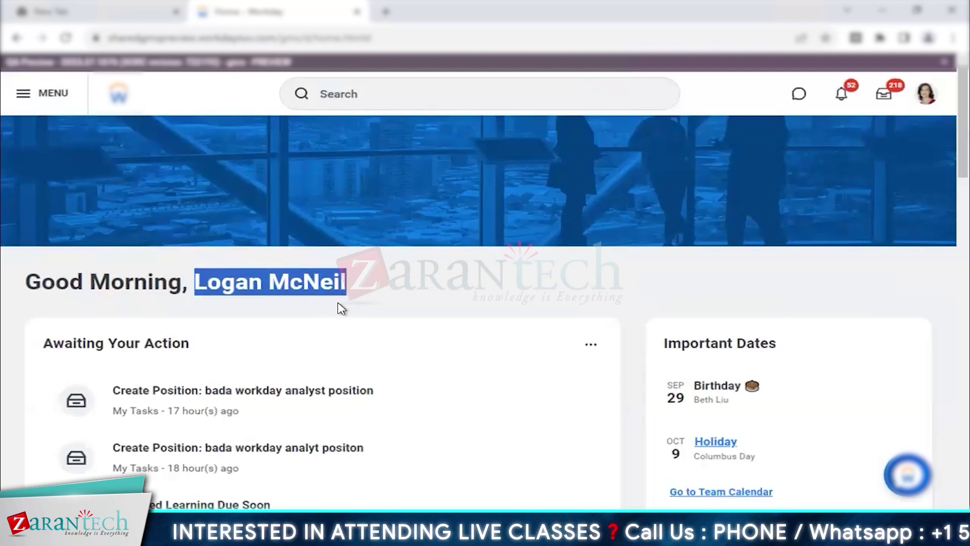
left_click(194, 281)
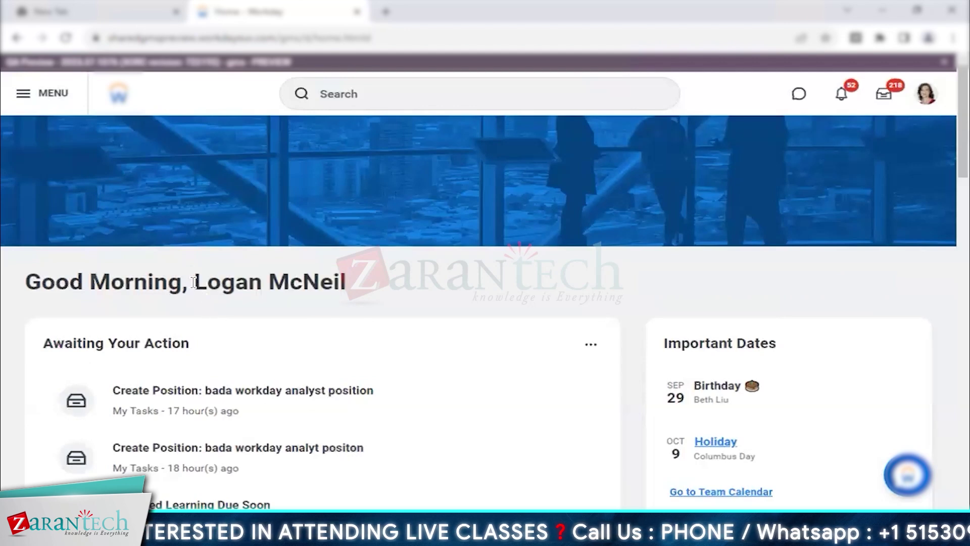
left_click(348, 285, "shift")
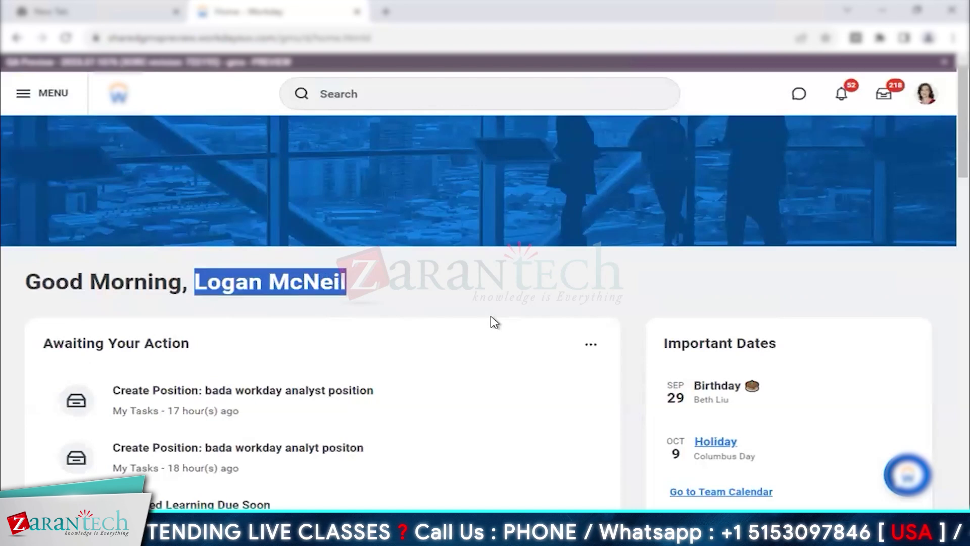
left_click(197, 281)
left_click_drag(197, 281, 381, 285)
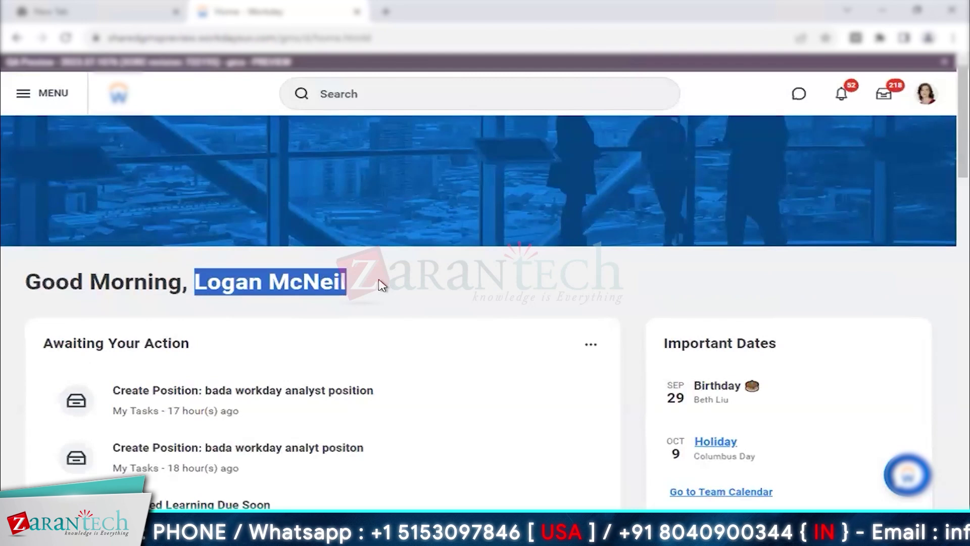
left_click_drag(382, 286, 200, 287)
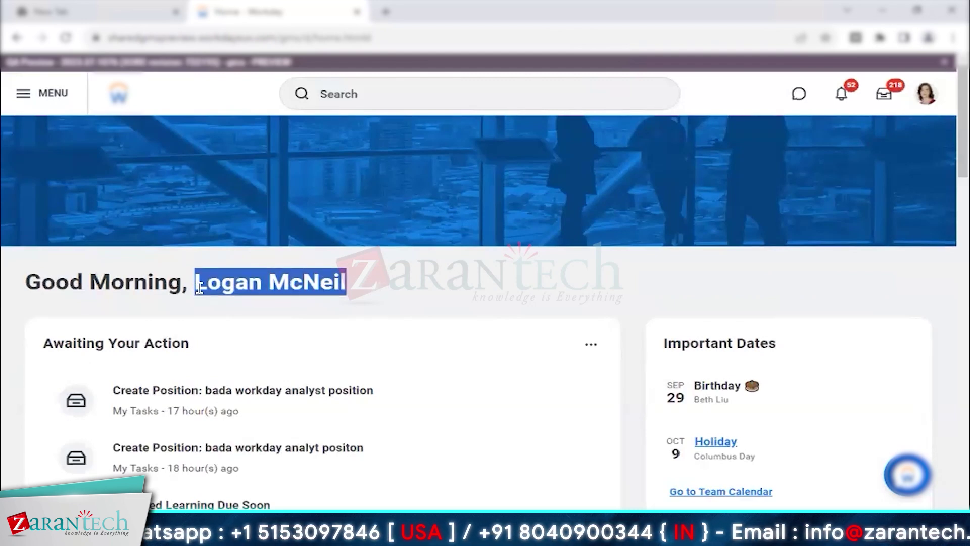
left_click(199, 287)
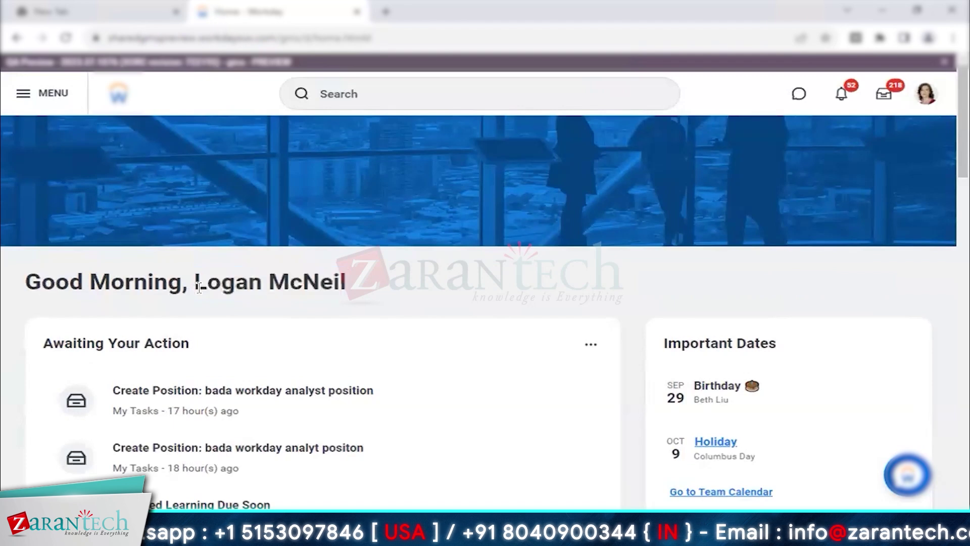
left_click(416, 290, "shift")
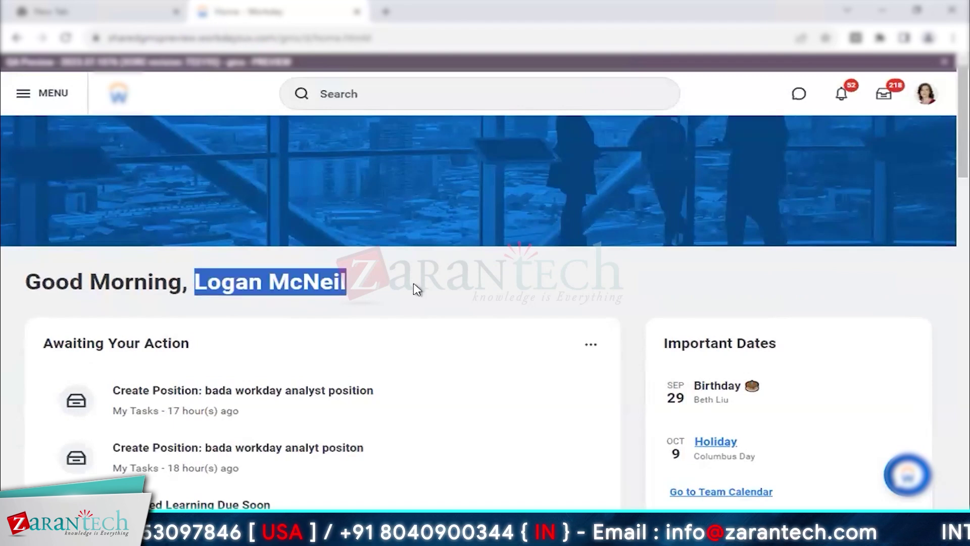
left_click(415, 289)
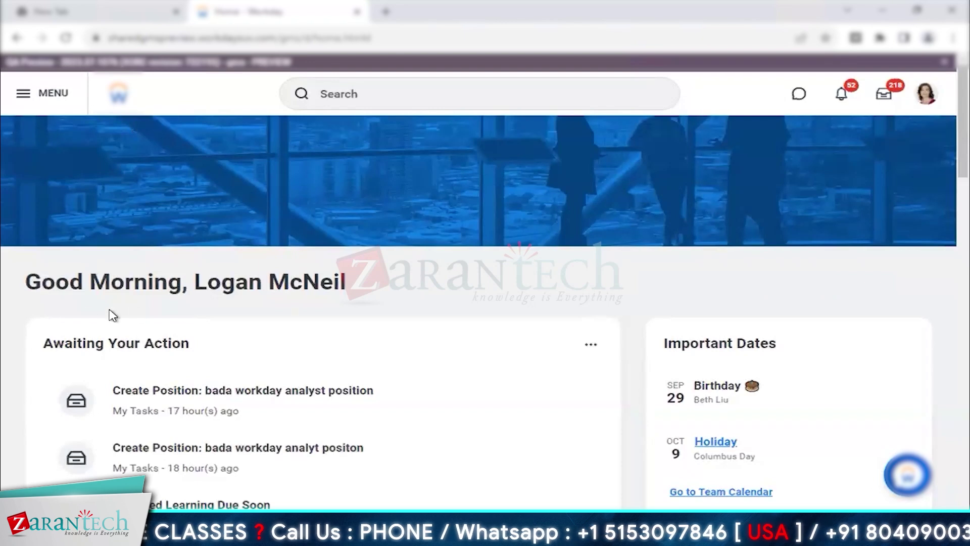
triple_click(349, 281)
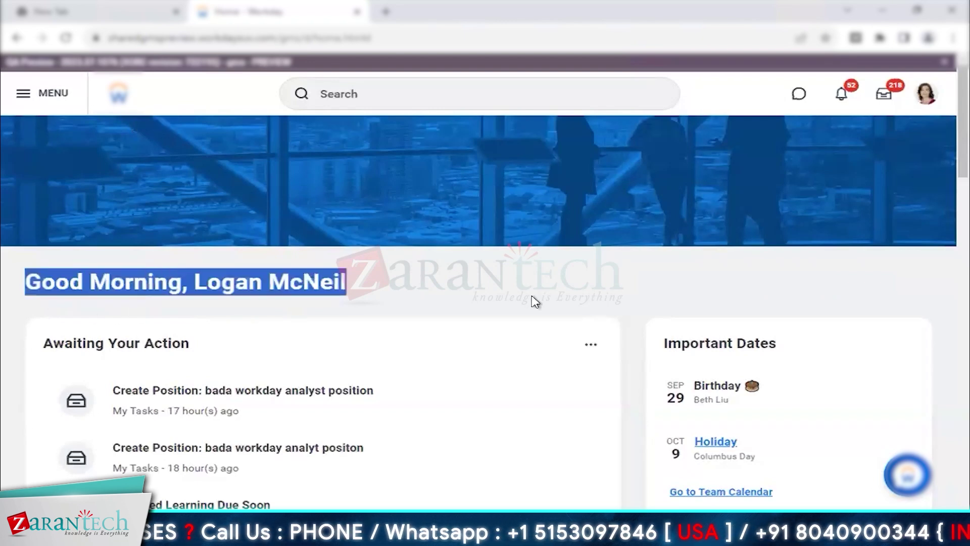
- Examine the home page cards from Important Dates through Quick Tasks, Team Highlights and Your Top Apps to Timely Suggestions
scroll(536, 302, "down", 2)
left_click_drag(664, 251, 801, 257)
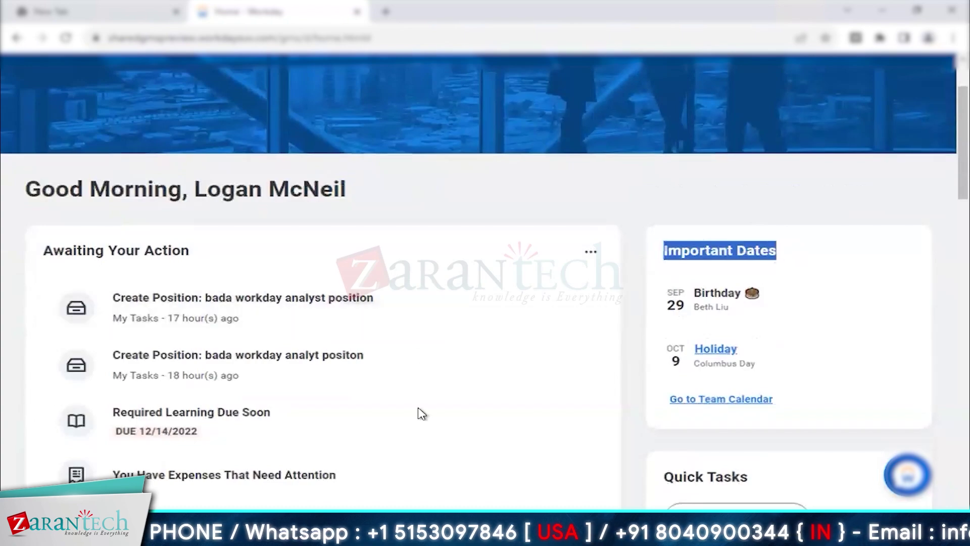
scroll(420, 415, "down", 5)
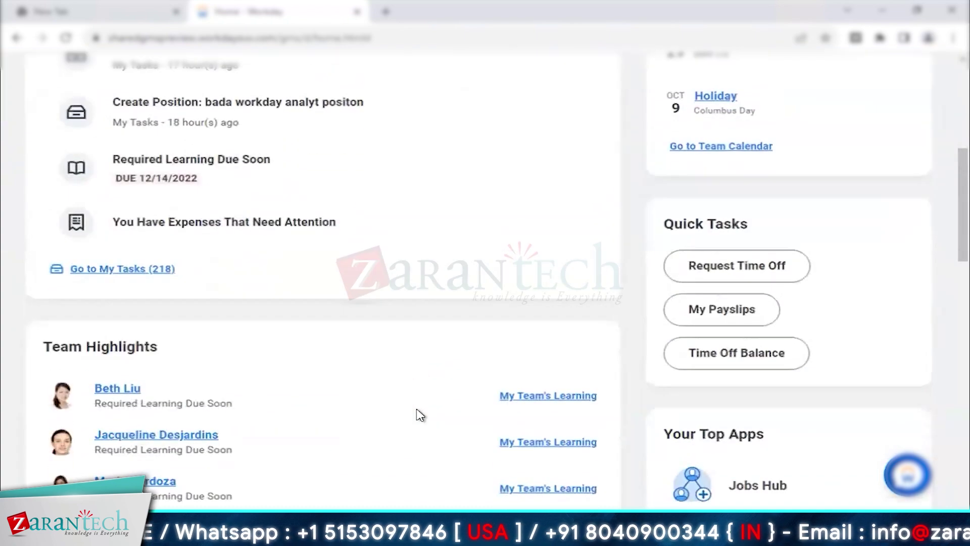
scroll(419, 414, "down", 2)
scroll(741, 182, "down", 3)
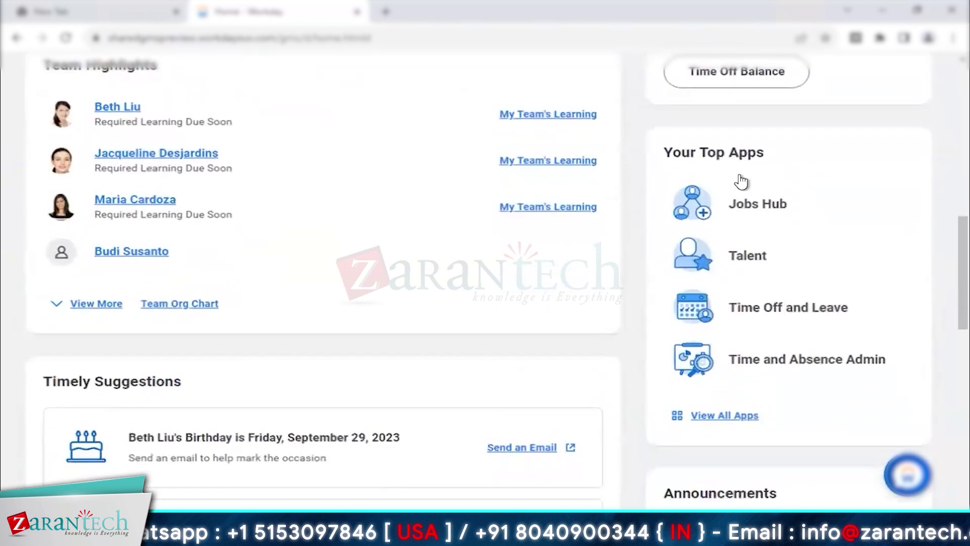
scroll(457, 305, "down", 3)
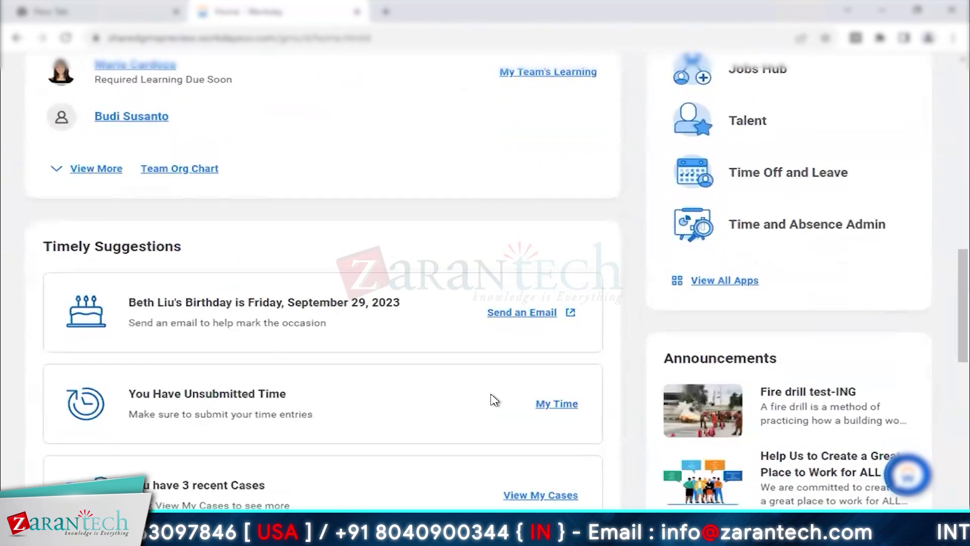
scroll(495, 398, "down", 2)
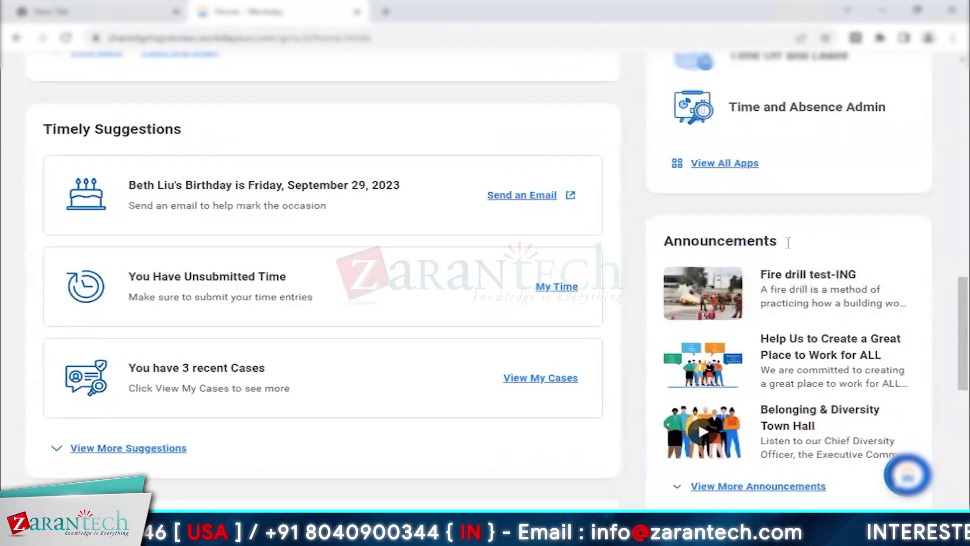
- Examine the Announcements and Recommended for You cards down to the page footer, and return to the greeting
left_click_drag(673, 242, 791, 248)
left_click(788, 276)
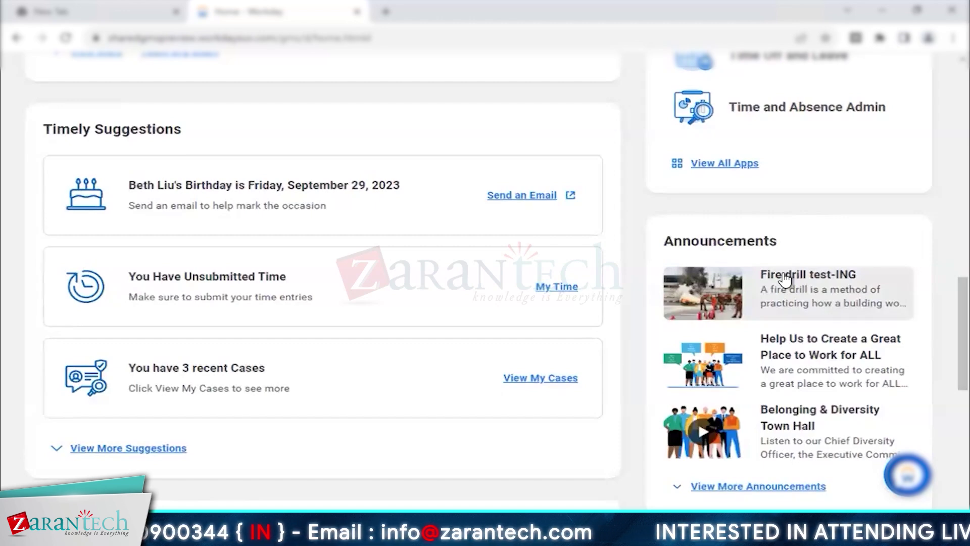
scroll(596, 382, "down", 4)
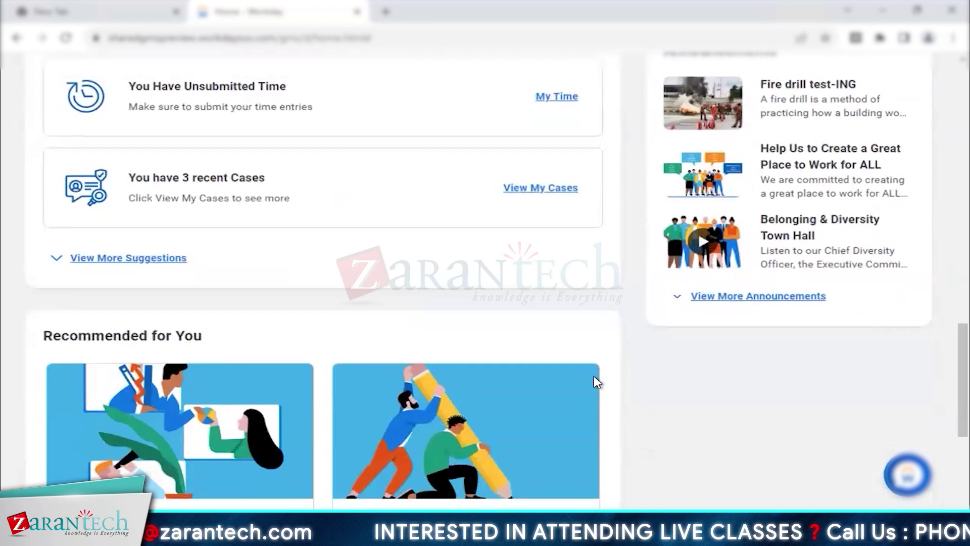
scroll(596, 383, "down", 6)
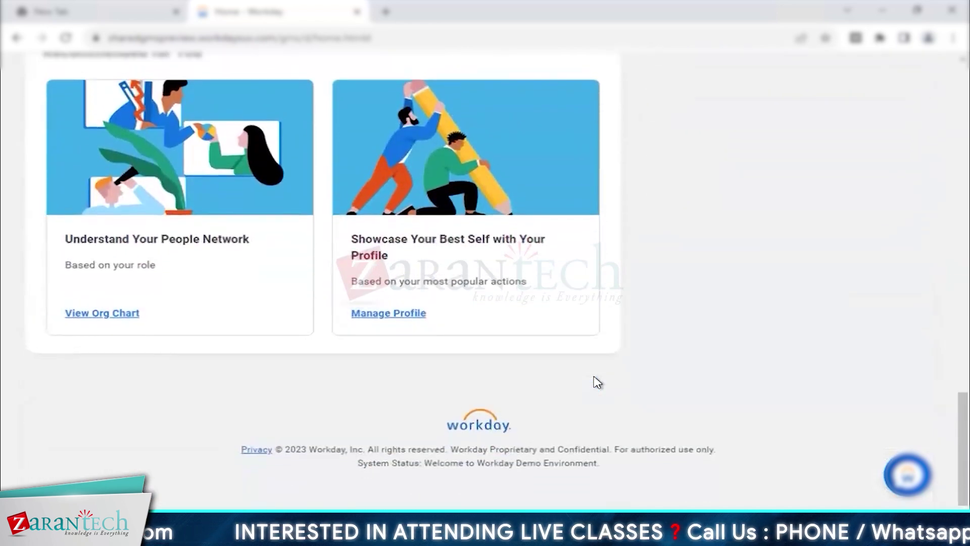
scroll(596, 382, "up", 15)
scroll(596, 382, "up", 6)
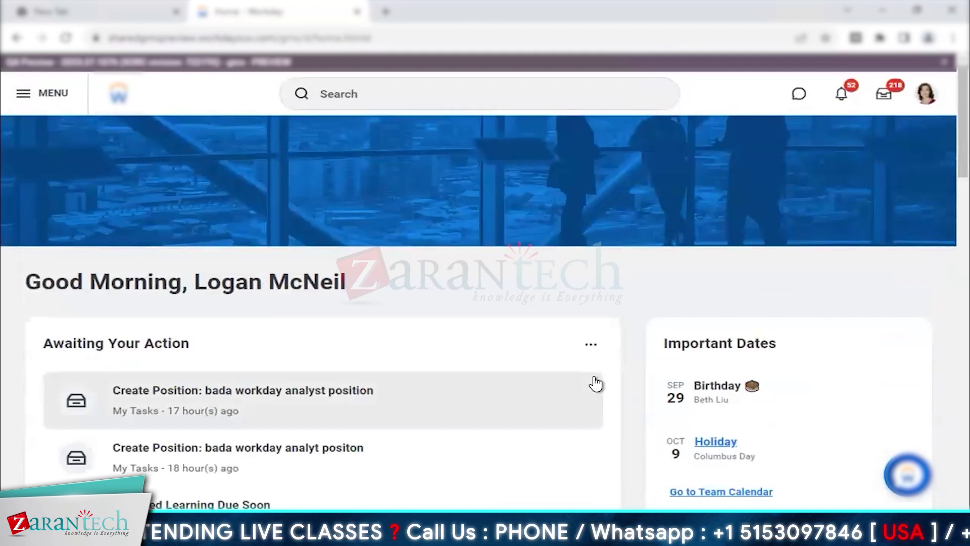
- Highlight the Awaiting Your Action heading and review the tasks listed on that card
triple_click(211, 345)
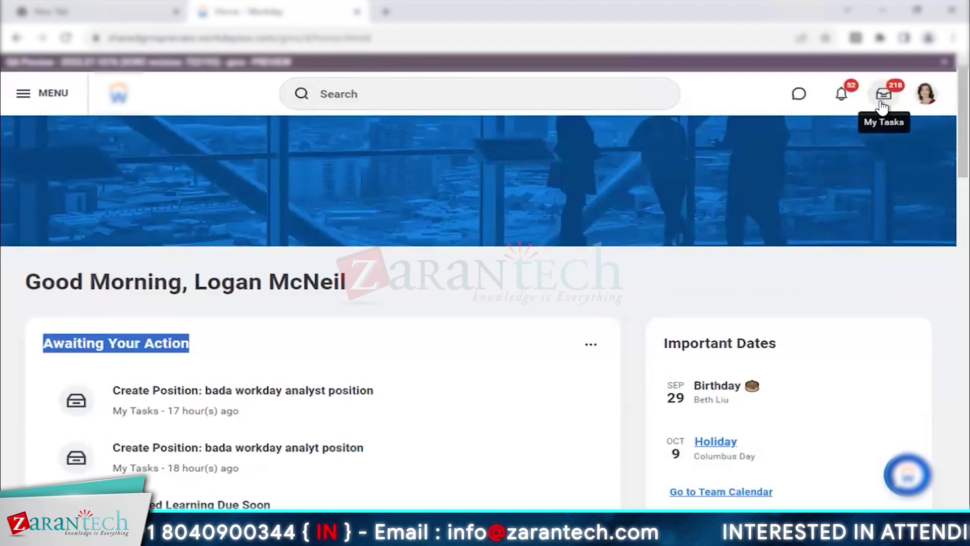
scroll(305, 410, "down", 2)
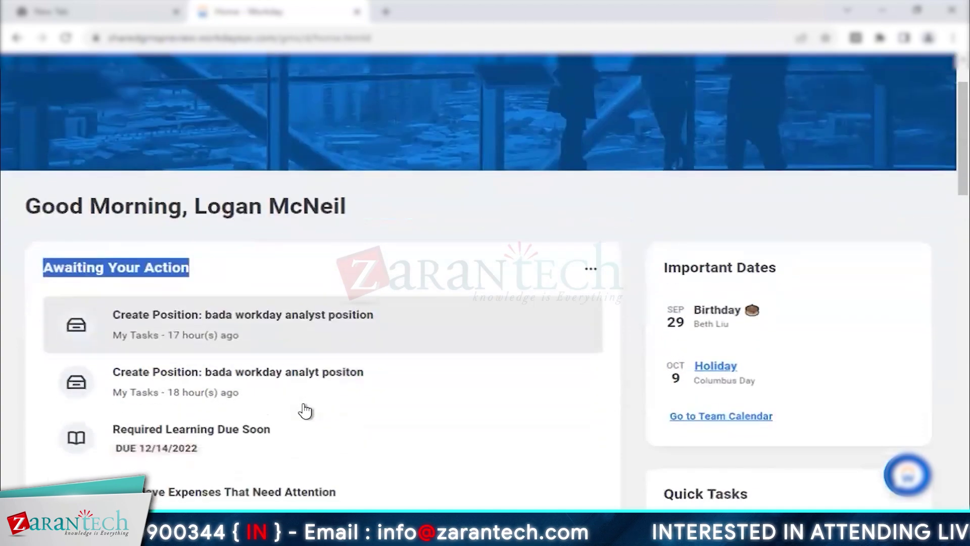
scroll(306, 409, "up", 2)
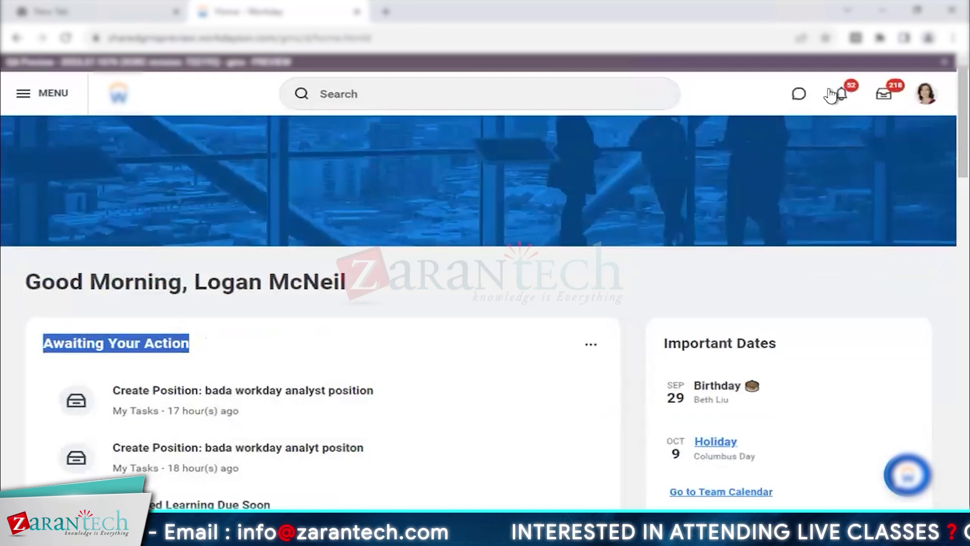
- View the signed-in worker's profile, review its summary and expand the complete list of profile sections
left_click(928, 101)
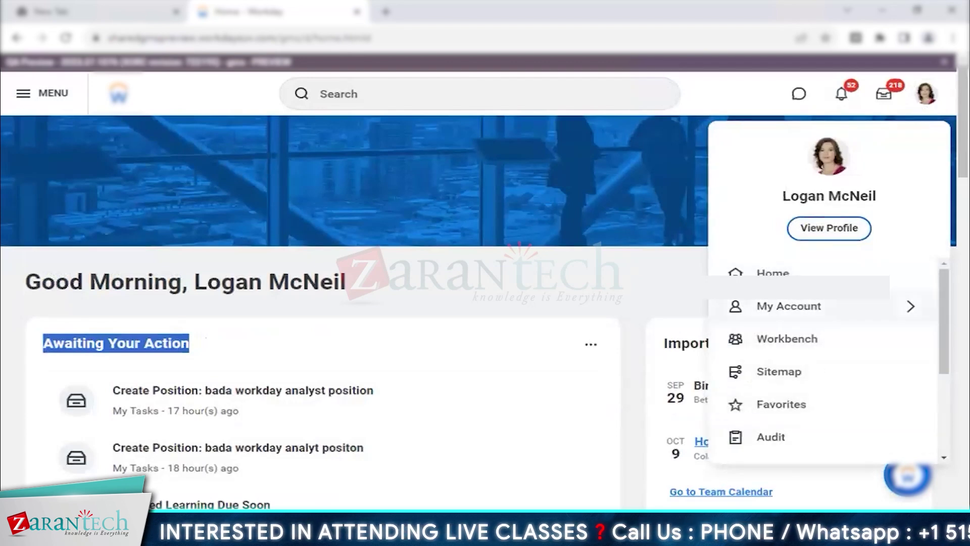
left_click(828, 239)
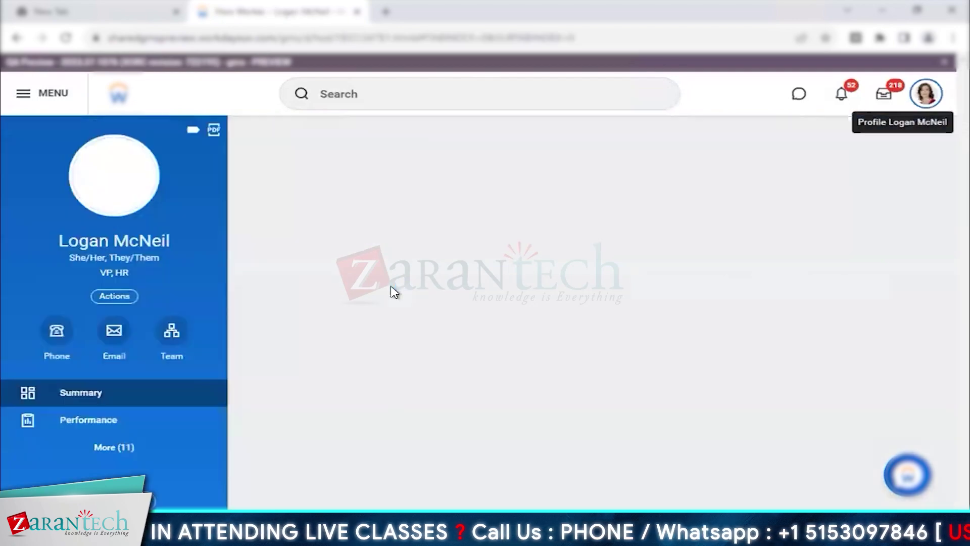
scroll(191, 278, "down", 2)
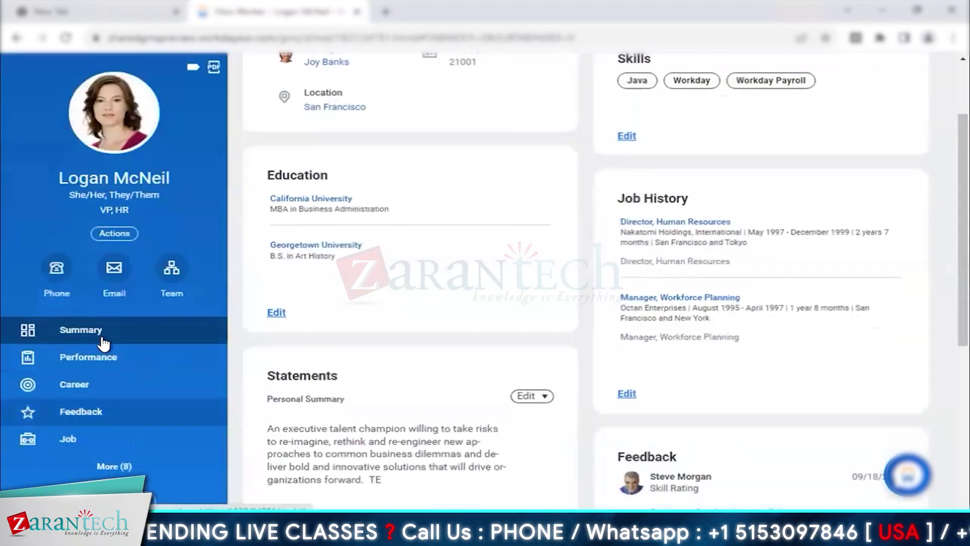
left_click(113, 465)
scroll(143, 393, "down", 2)
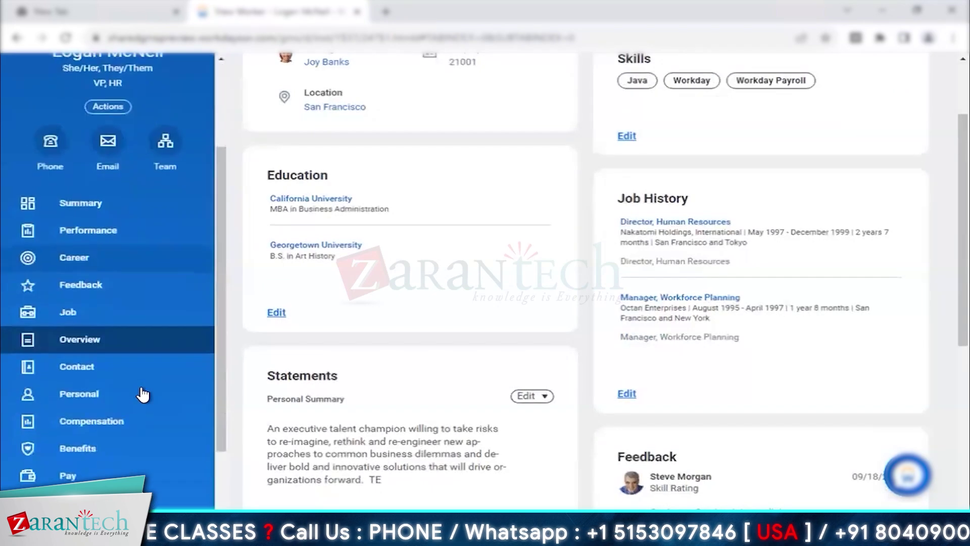
- Browse the Personal, Compensation and Time Off sections of the worker's profile
left_click(97, 398)
scroll(156, 348, "down", 2)
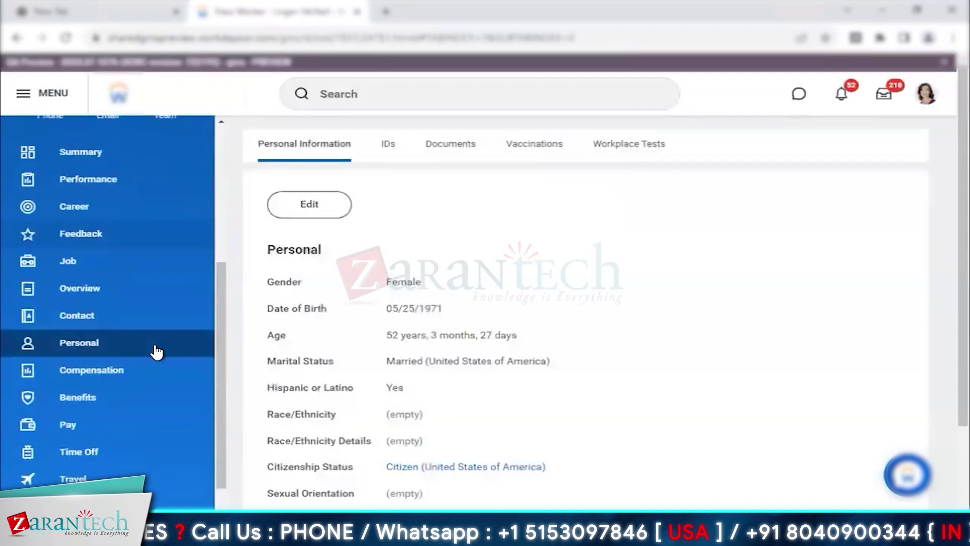
left_click(145, 372)
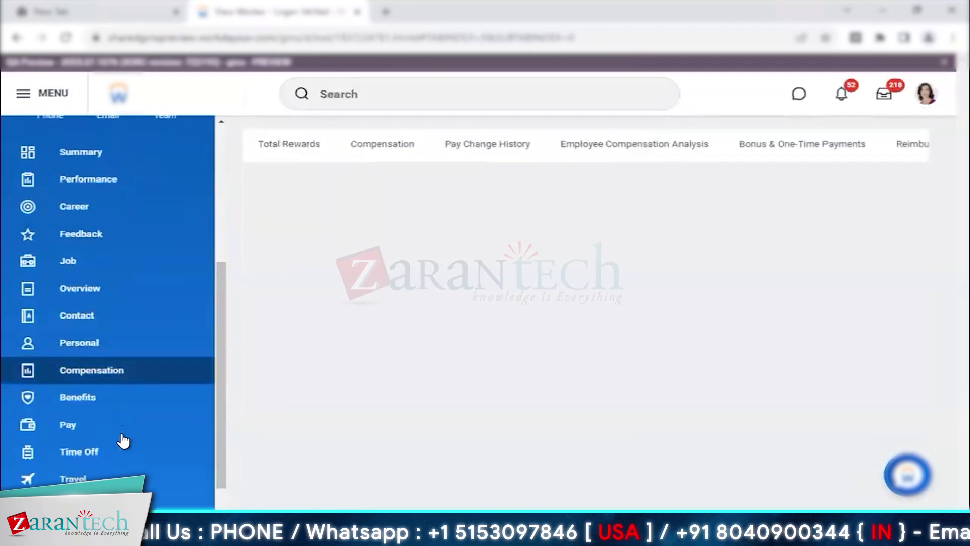
left_click(120, 457)
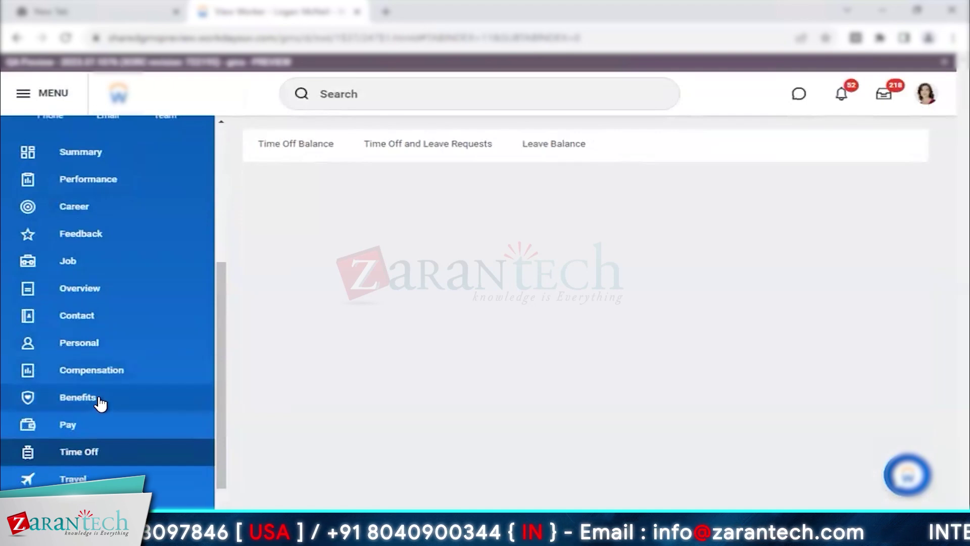
left_click(77, 476)
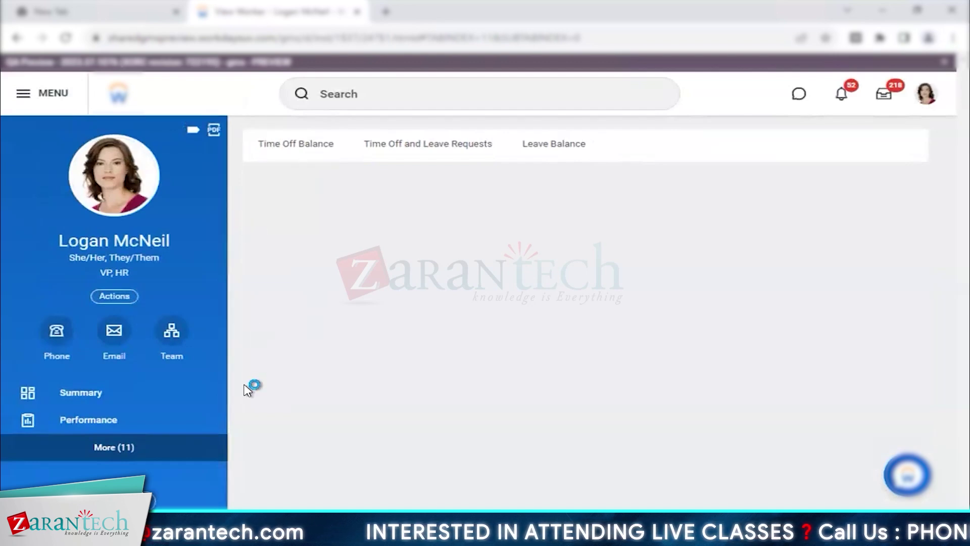
- Open My Tasks and examine the Business Process Unassigned Step Audit item, highlighting its title
left_click(884, 96)
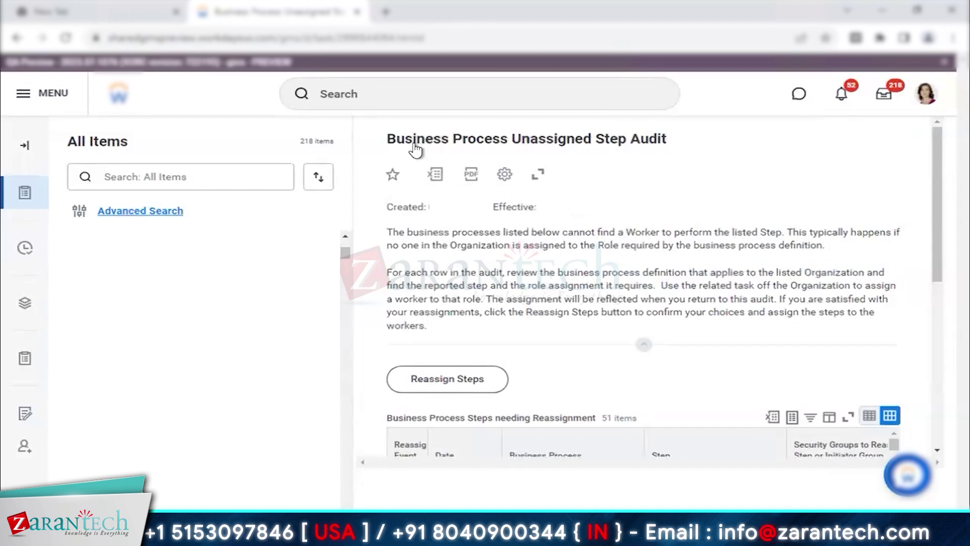
left_click_drag(388, 139, 654, 146)
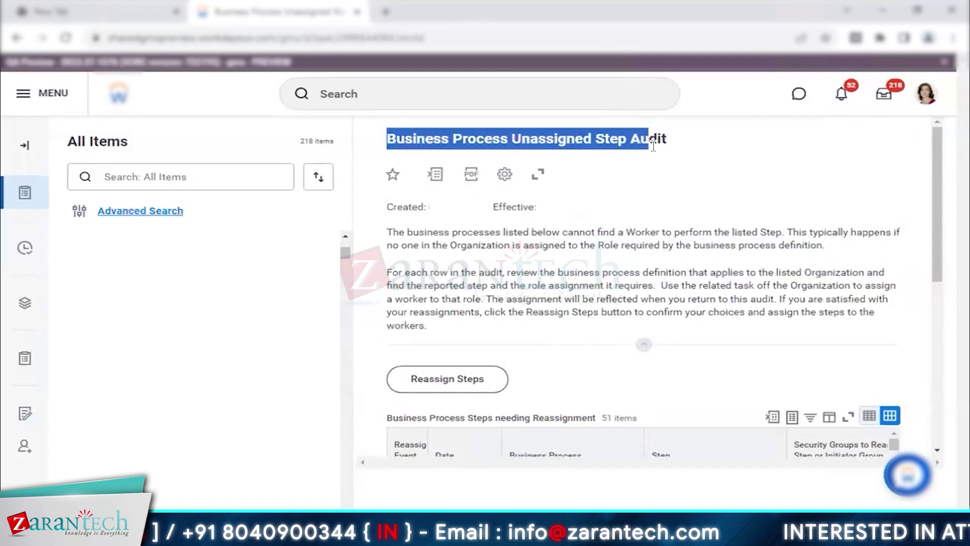
left_click(849, 195)
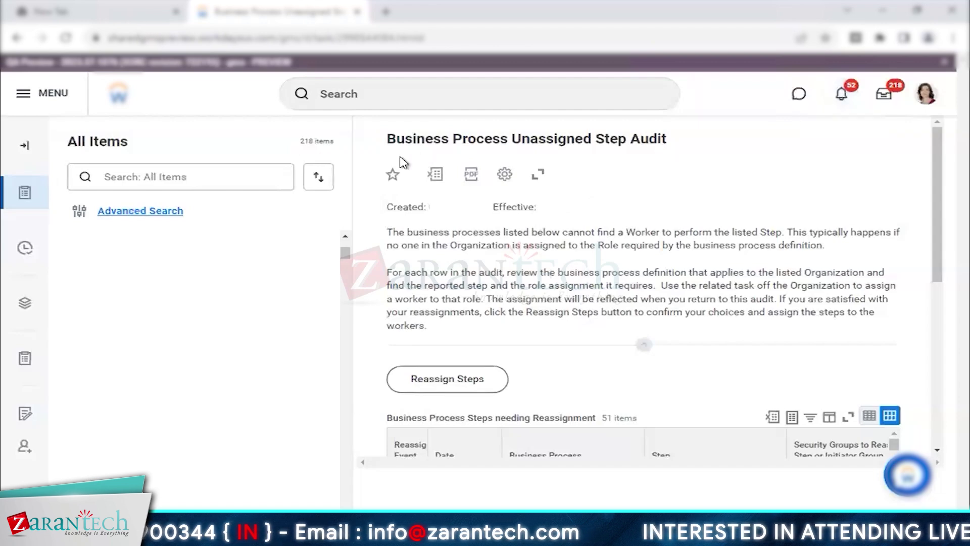
left_click_drag(388, 141, 677, 150)
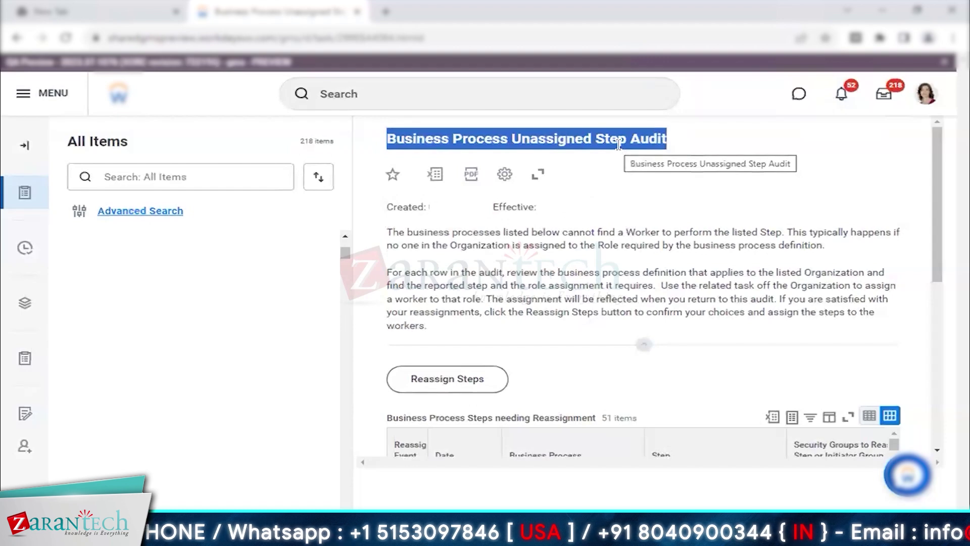
left_click(432, 148)
left_click_drag(386, 138, 590, 140)
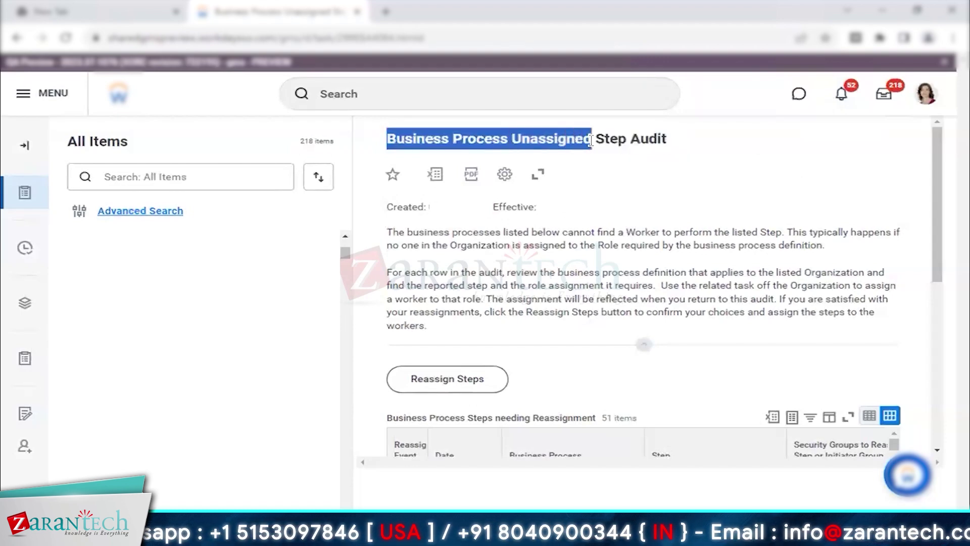
left_click(554, 140)
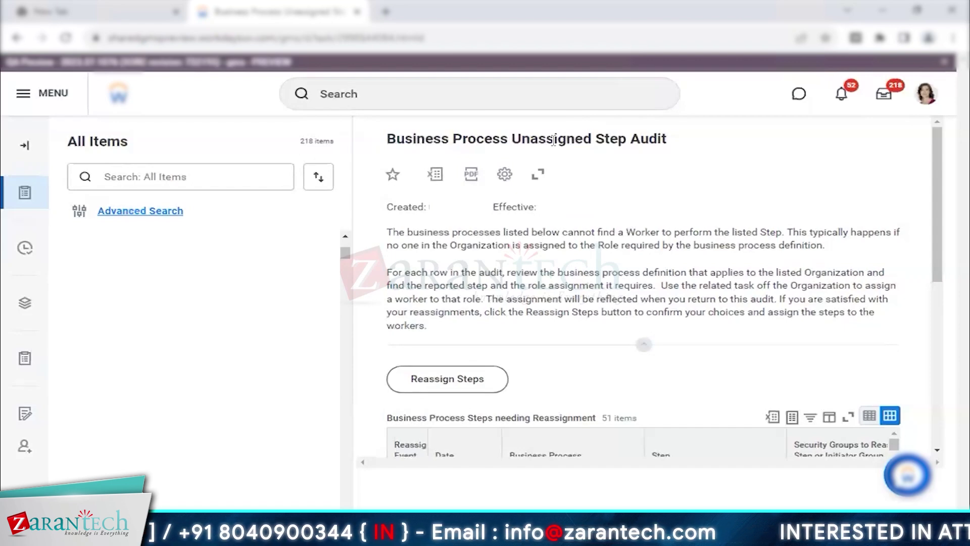
- Open the notifications and review the Document Available messages for Change_Job.xlsx and the Business Process Exception Audit
left_click(841, 96)
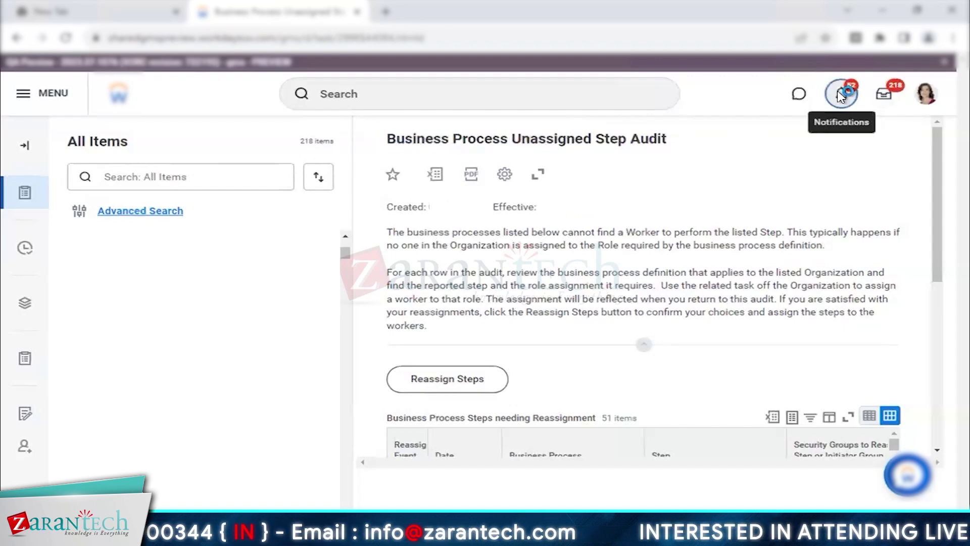
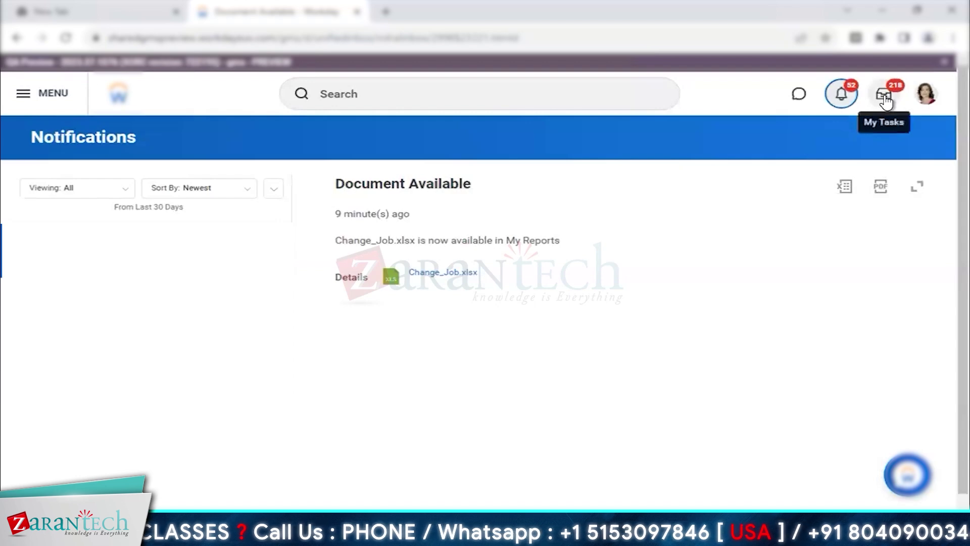
left_click(843, 101)
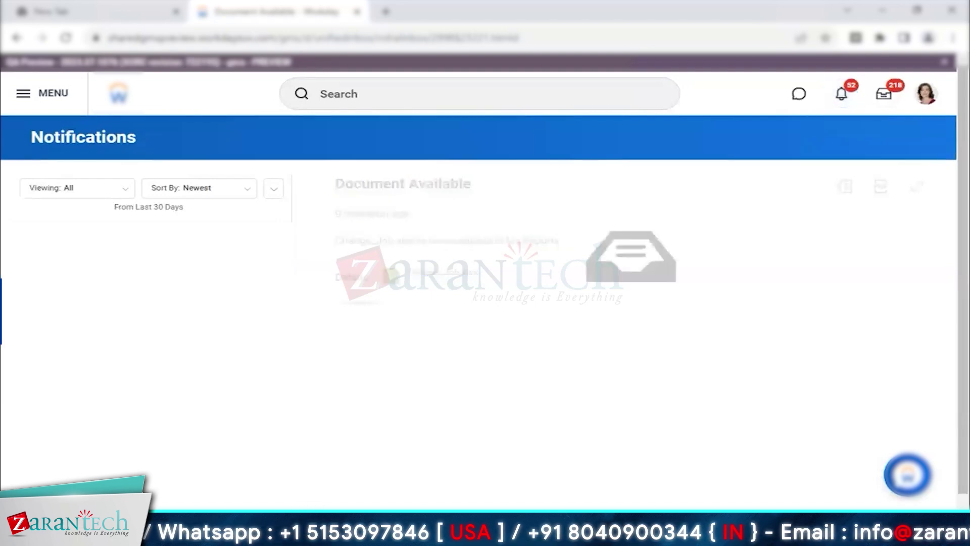
left_click_drag(359, 281, 803, 296)
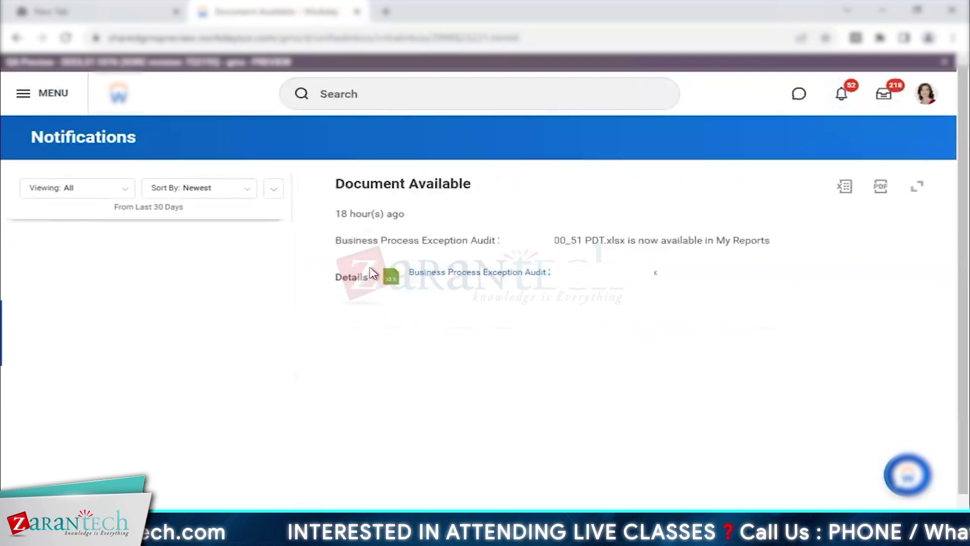
triple_click(542, 183)
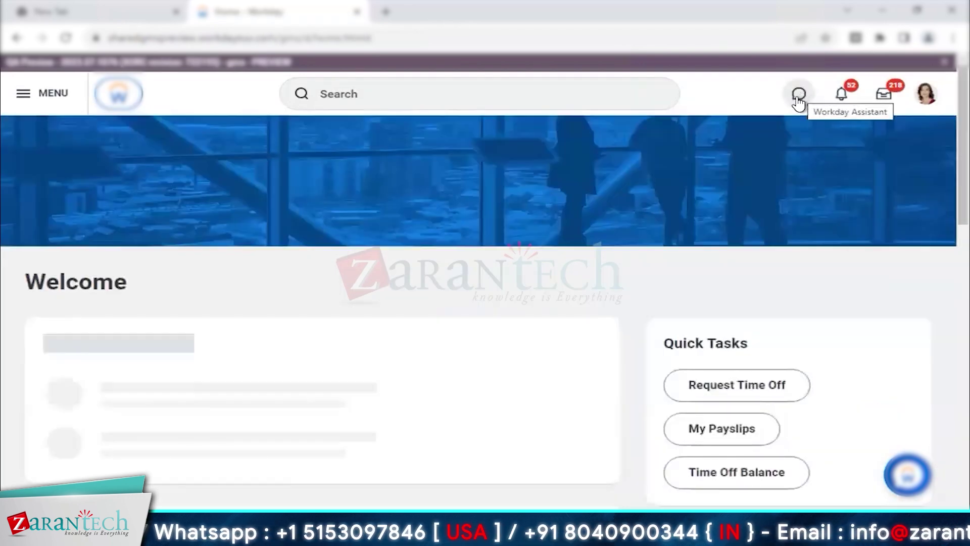
- Open the Workday Assistant from the home page to view its chat window, and close it
left_click(799, 100)
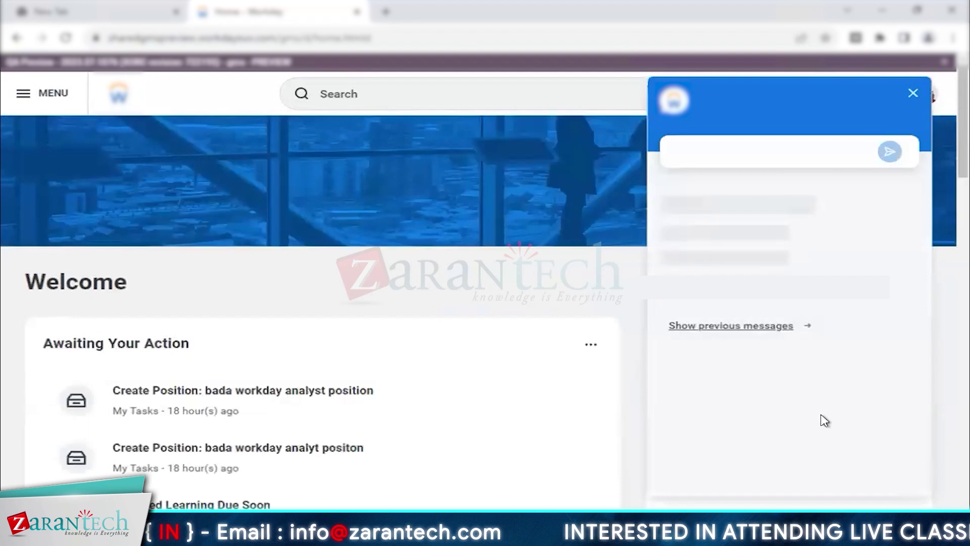
left_click(913, 96)
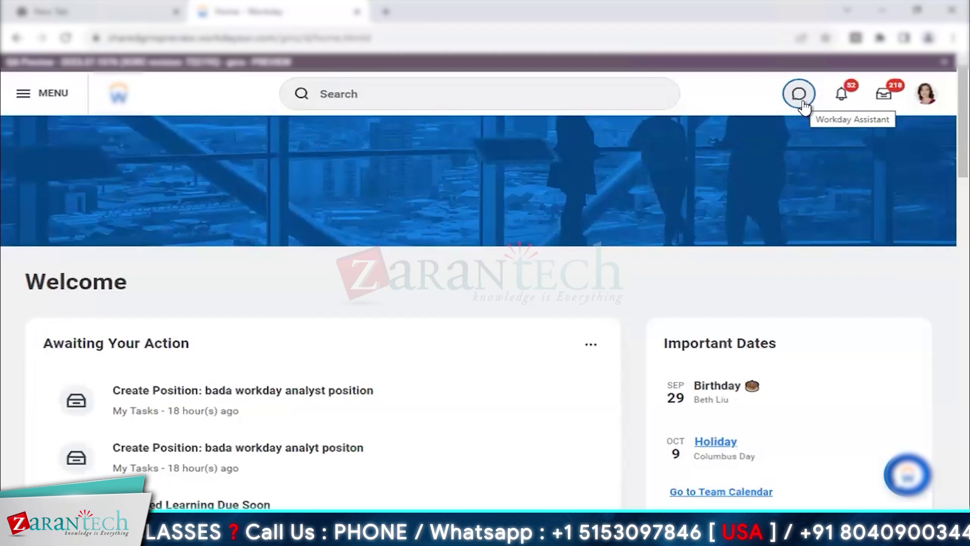
- Clear the list of recent searches in the global search
left_click(493, 102)
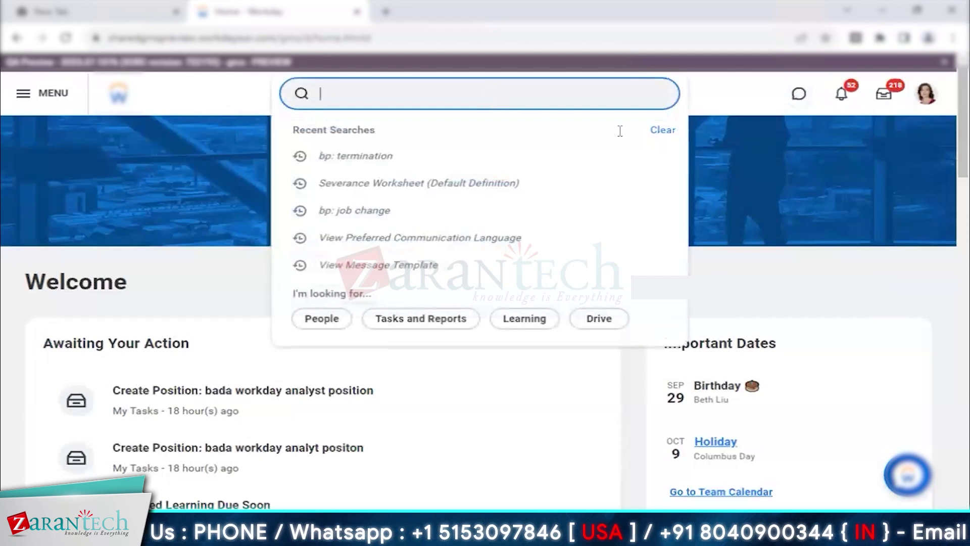
left_click(663, 130)
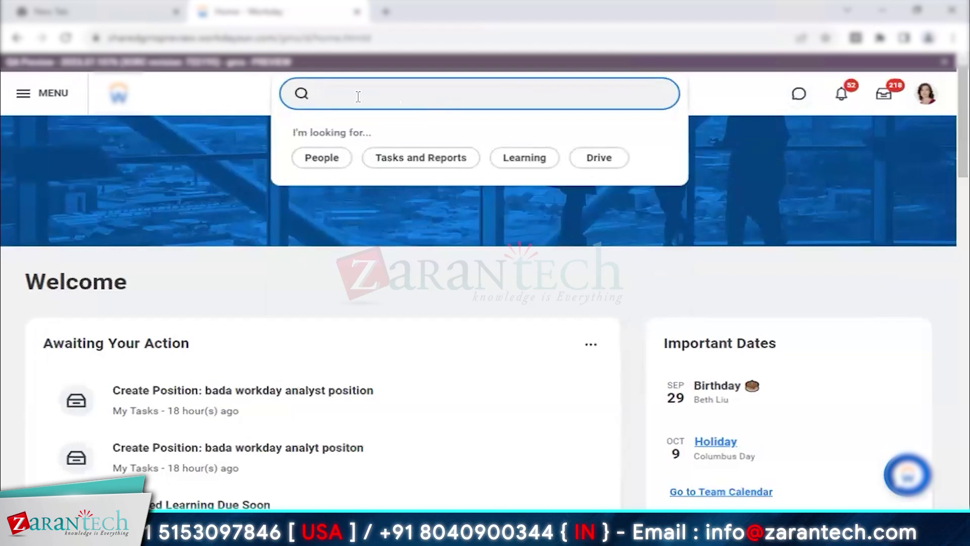
- Search globally for "create compen grade", and change the query to "create job pro" to find the matching tasks
type("create")
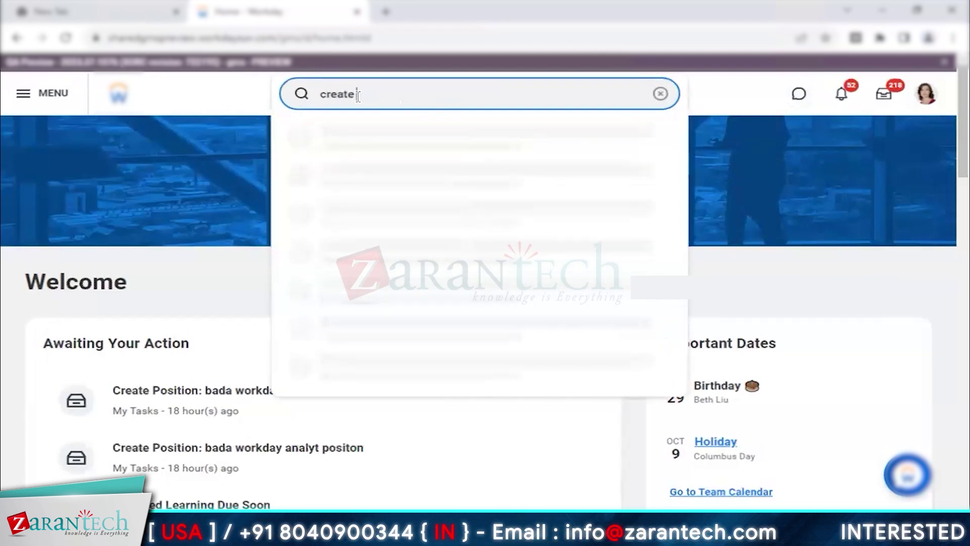
type(" compen grade")
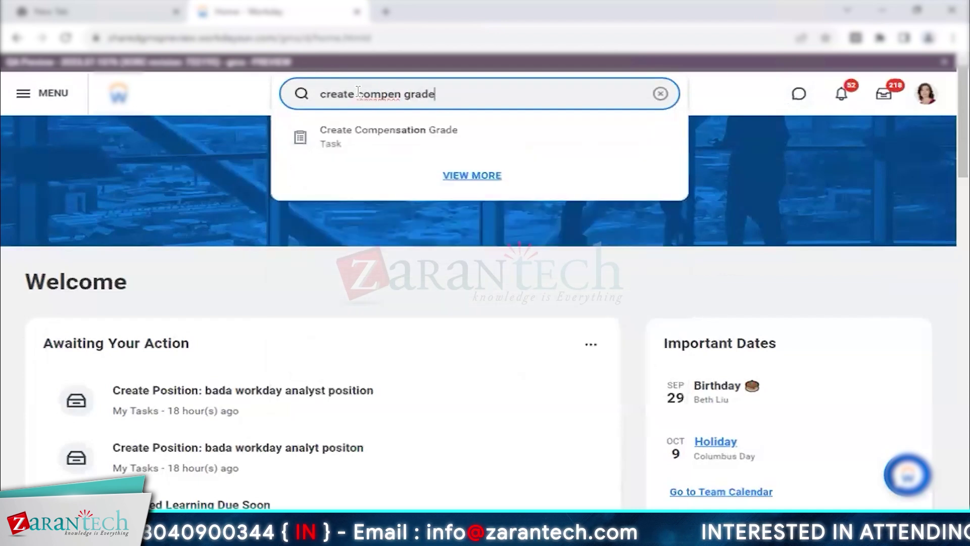
left_click_drag(357, 94, 531, 91)
left_click_drag(437, 94, 358, 94)
type("job pro")
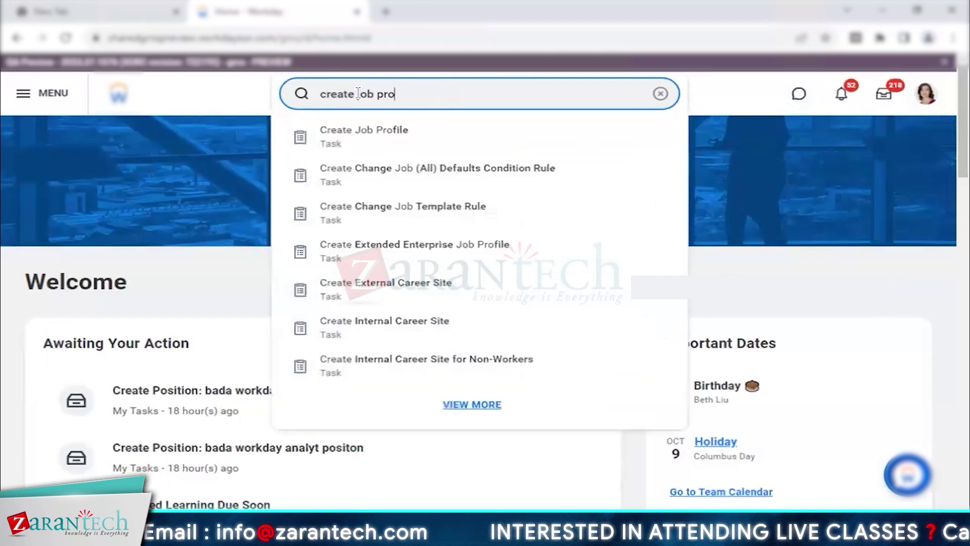
- Clear the "create job pro" query, view the empty global search with its category suggestions, and close it
left_click_drag(419, 97, 324, 96)
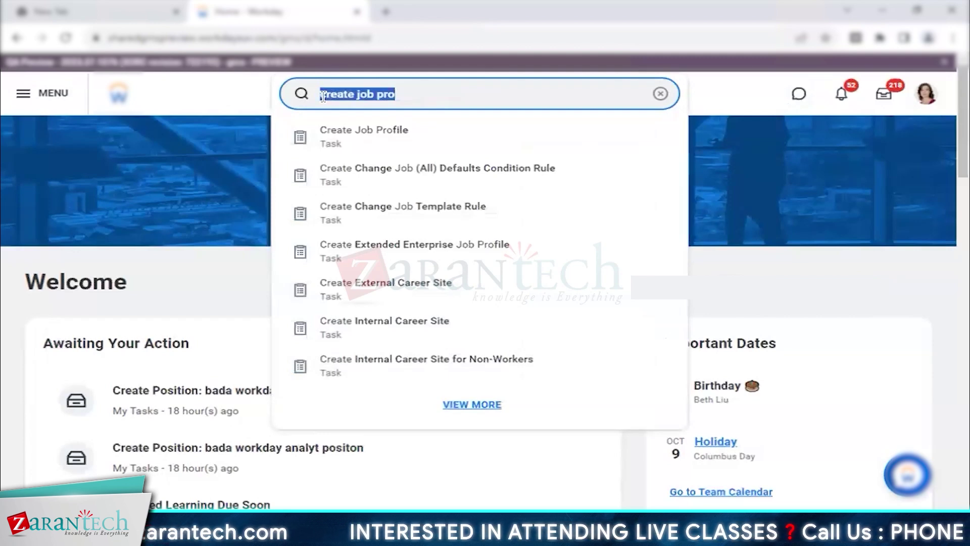
left_click(661, 94)
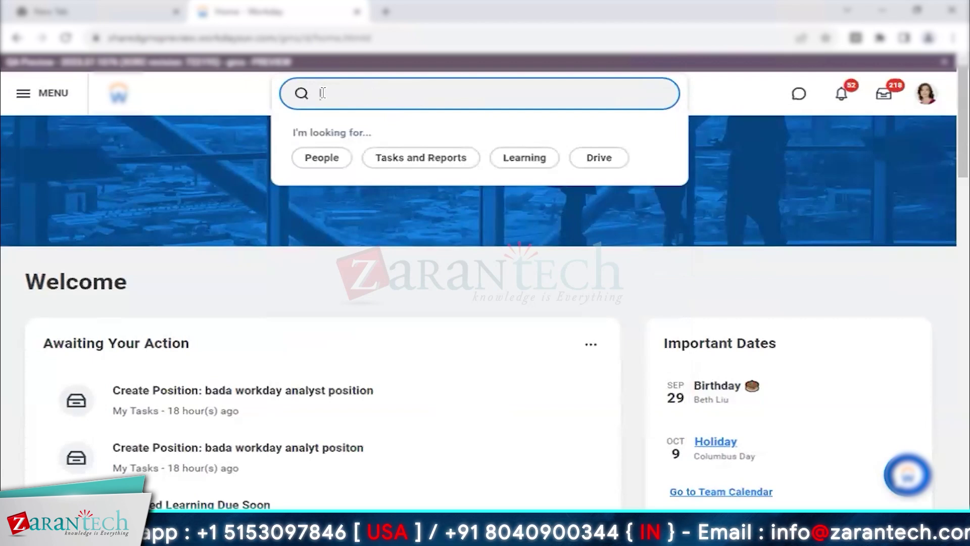
left_click(415, 250)
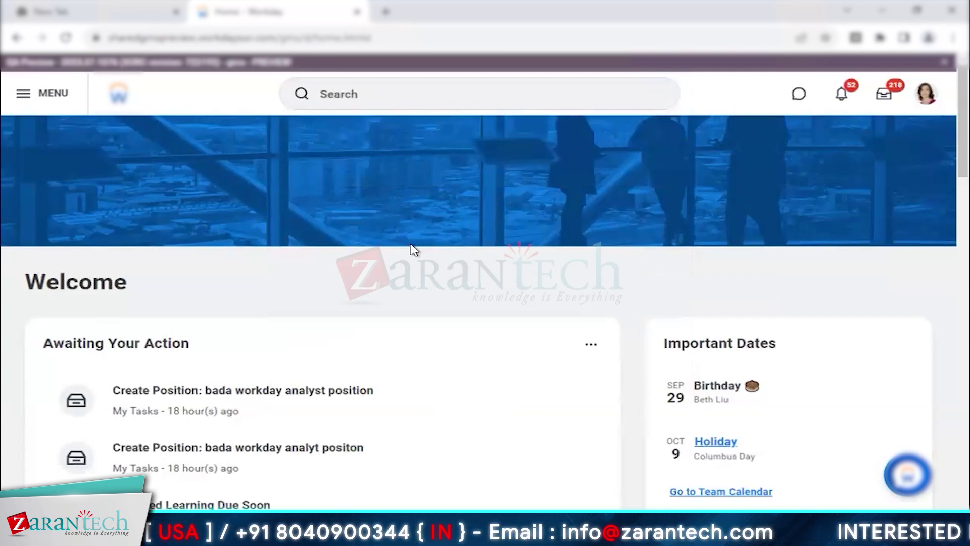
left_click(377, 92)
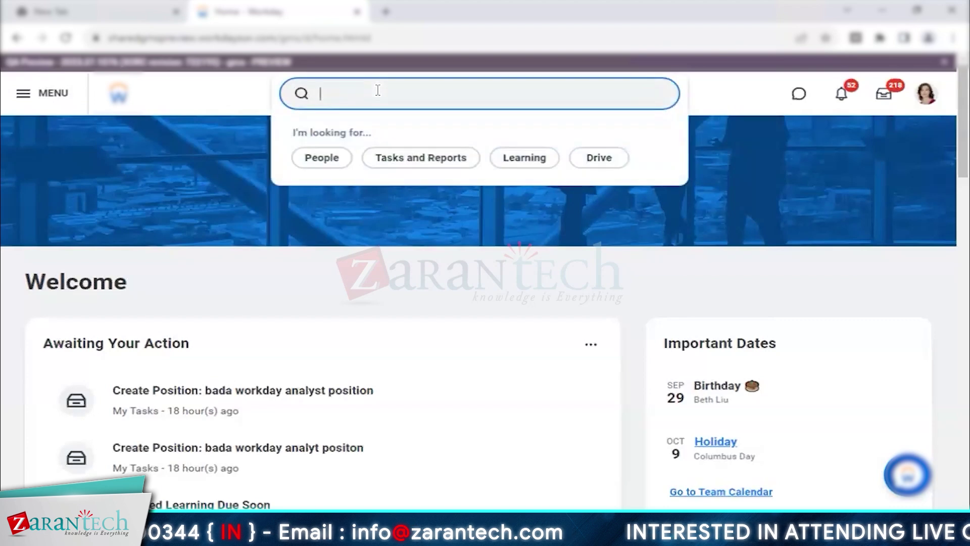
left_click(402, 245)
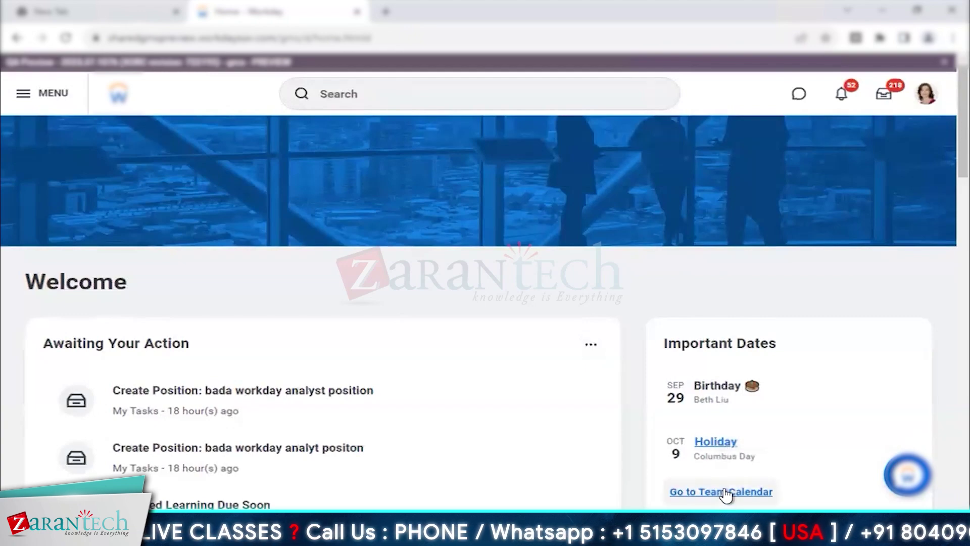
- Open the worker profile of the first Team Highlights member from the home page and review its Summary cards
scroll(468, 293, "down", 7)
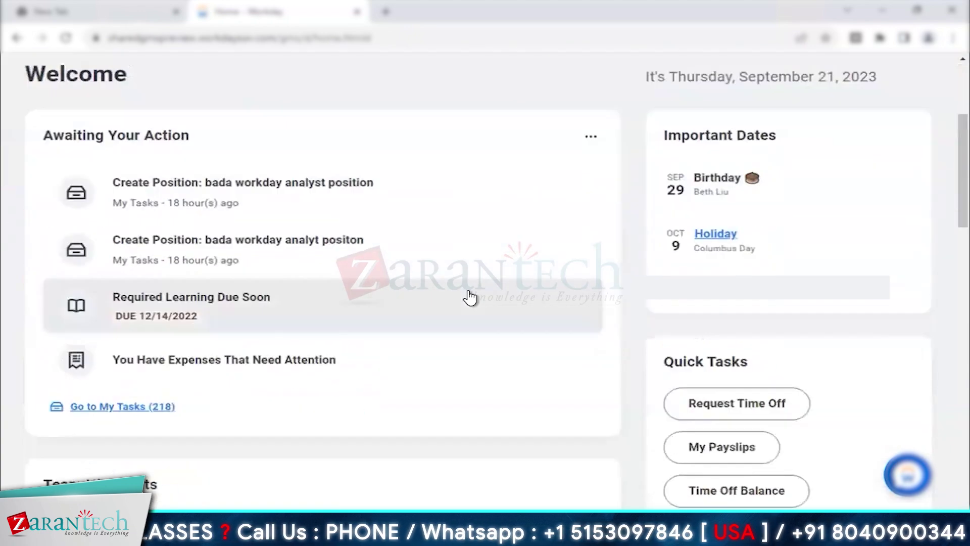
left_click(412, 360)
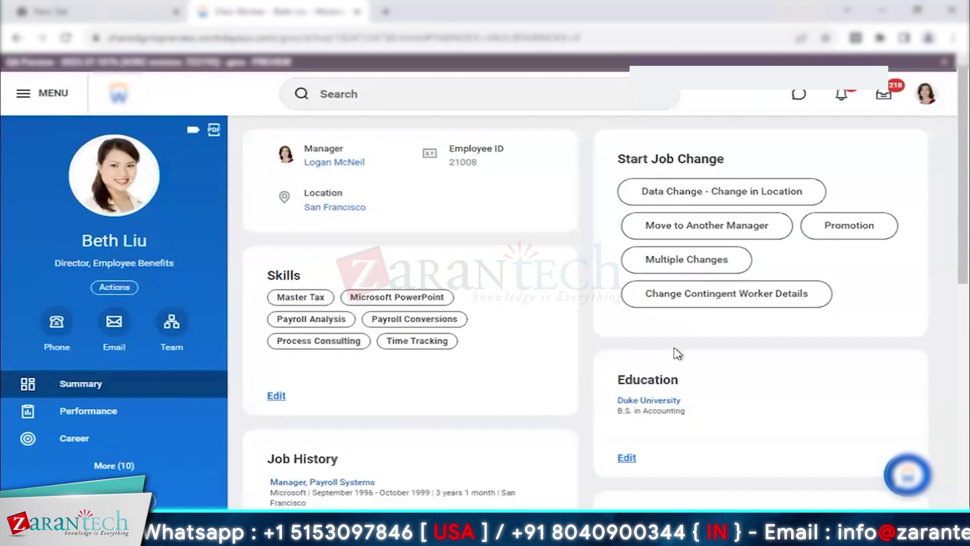
scroll(677, 354, "down", 4)
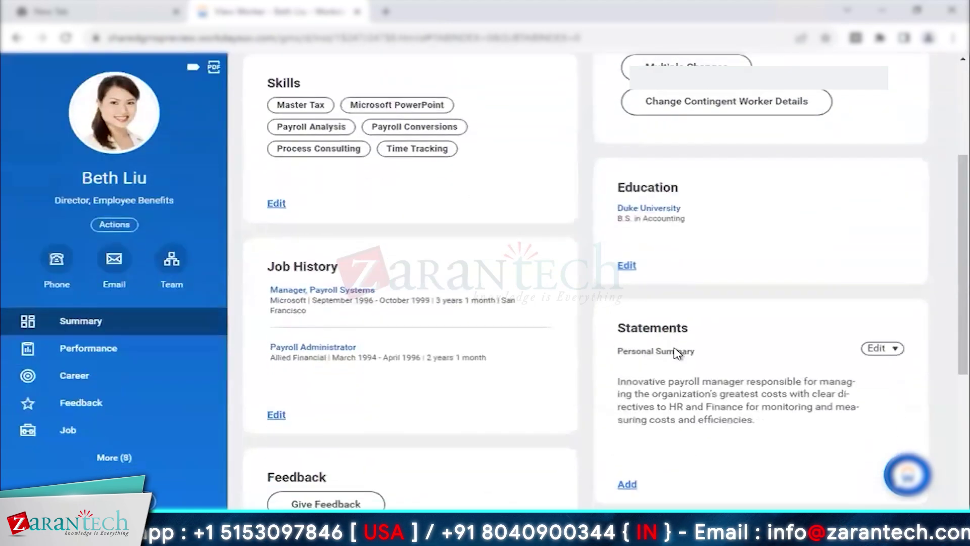
scroll(677, 354, "down", 6)
- Show the worker's Performance section, view the related actions of the first improvement plan's status, and close them
left_click(76, 354)
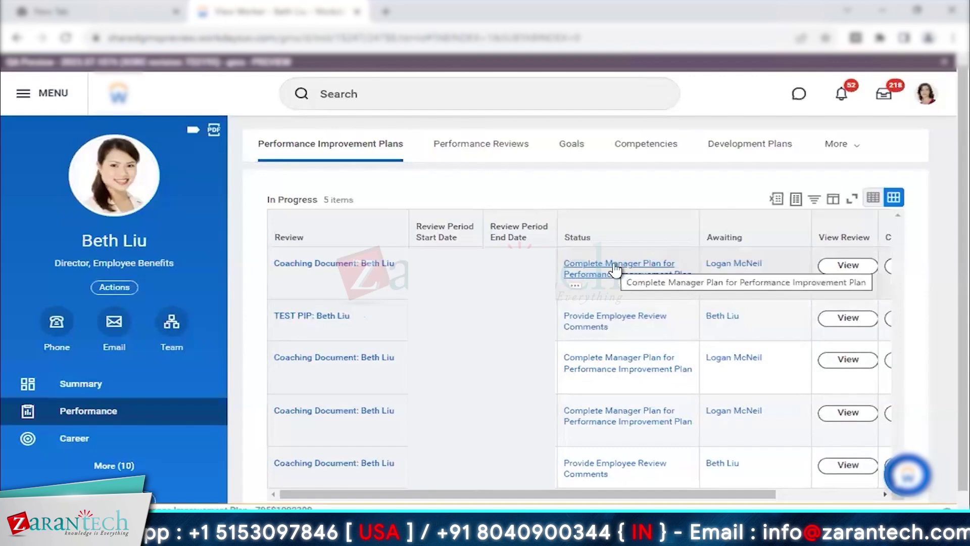
left_click(574, 290)
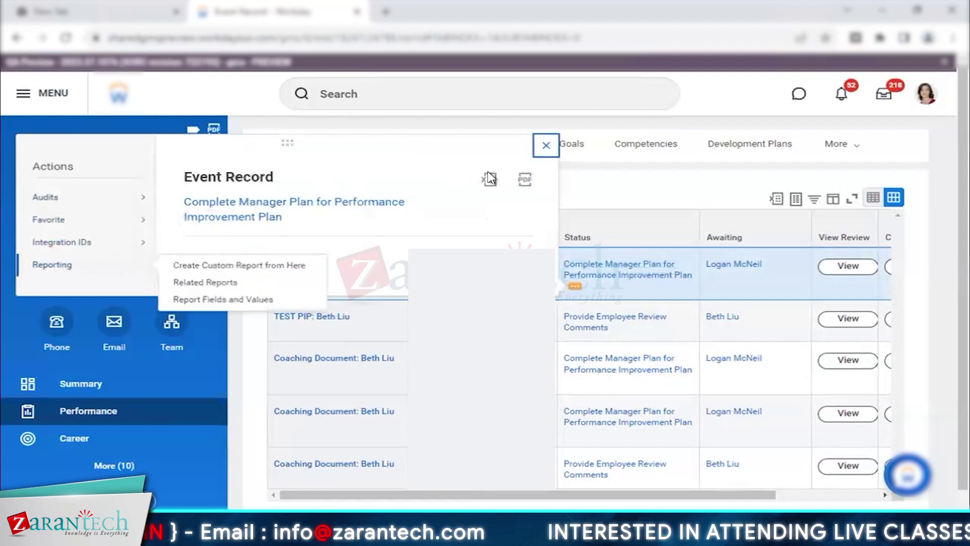
left_click(546, 147)
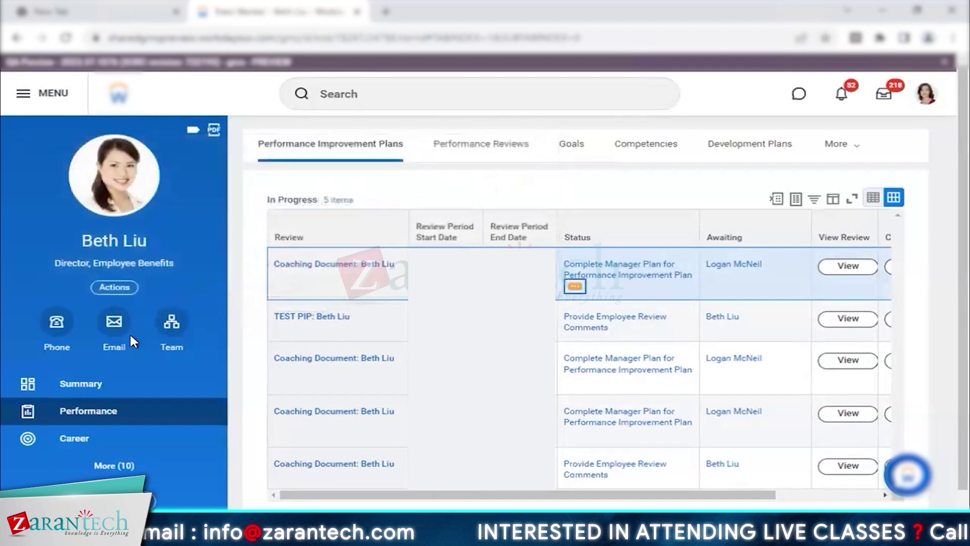
- Show the worker's Job Details and highlight the Supervisory Organization label
left_click(124, 466)
left_click(67, 417)
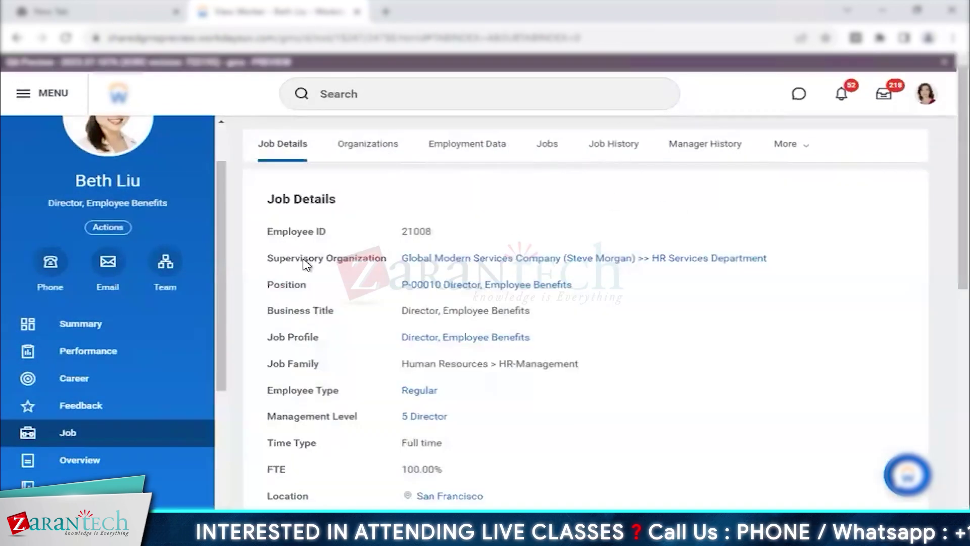
left_click_drag(388, 263, 273, 258)
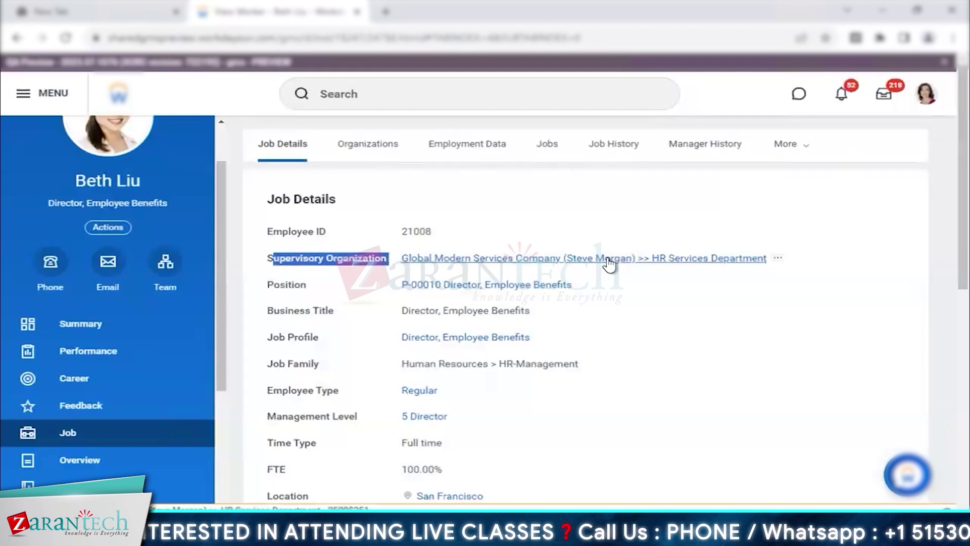
- Open the related actions of the worker's supervisory organization, look through the whole list of actions, and close it
mouse_move(779, 264)
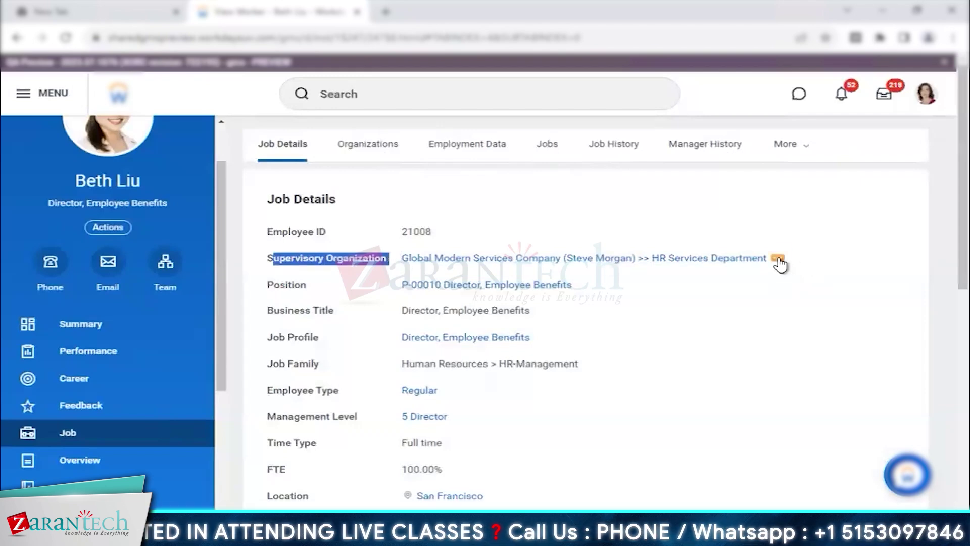
left_click(779, 260)
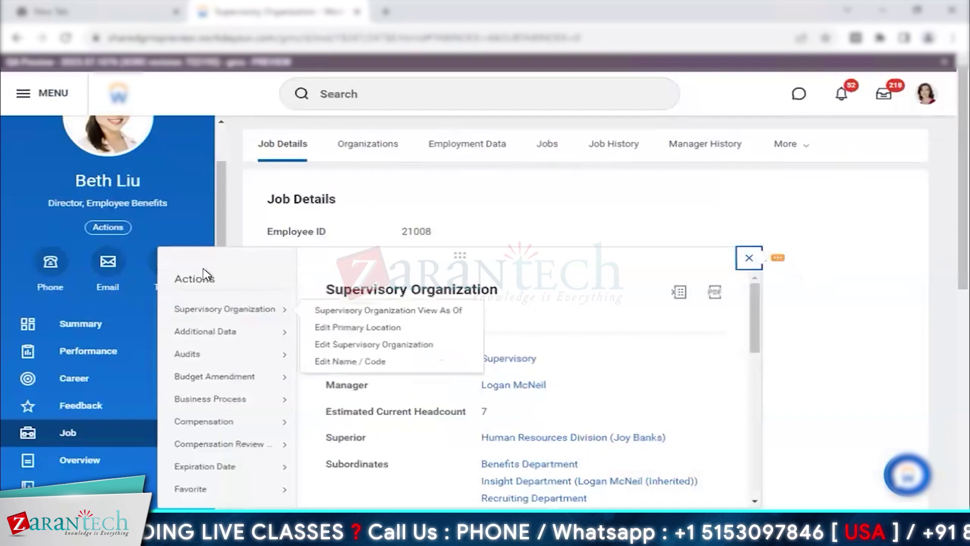
scroll(255, 398, "down", 5)
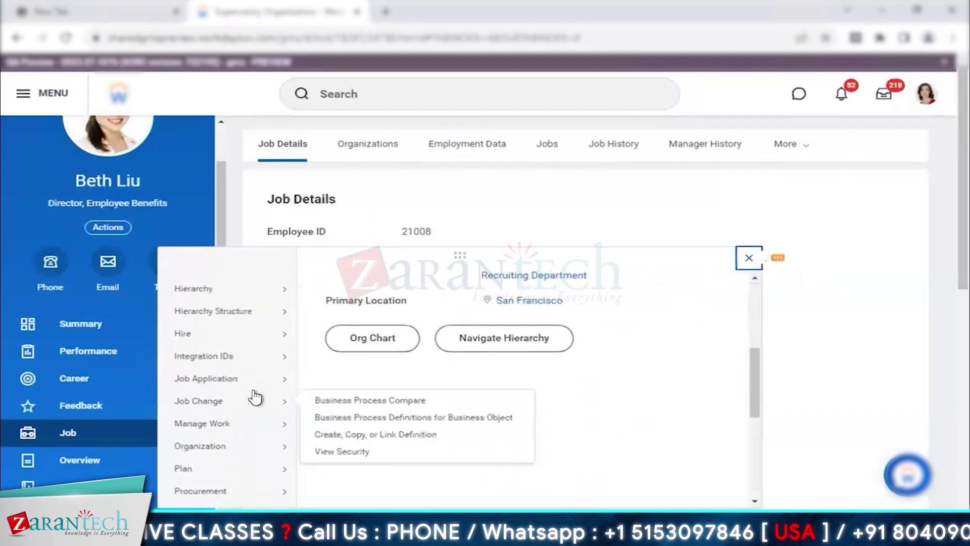
mouse_move(256, 398)
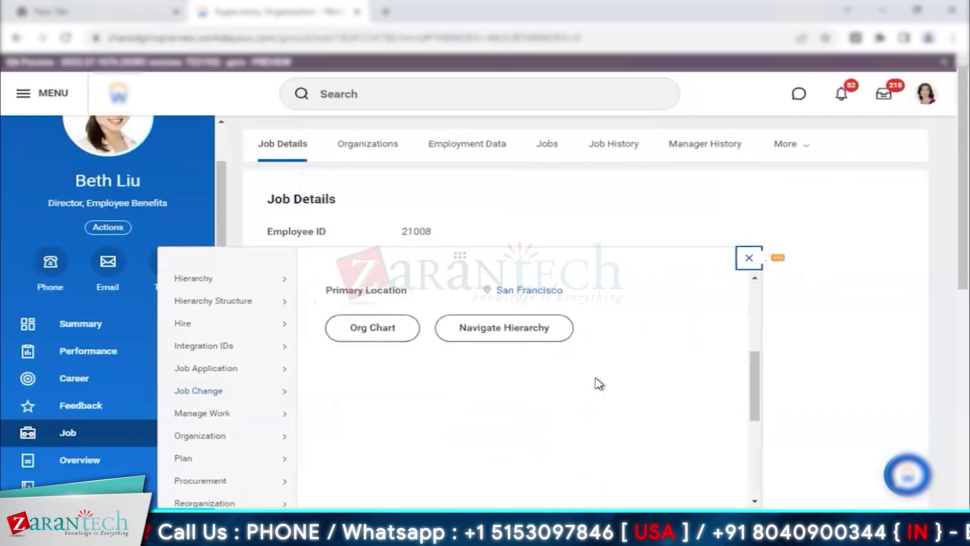
mouse_move(255, 370)
scroll(256, 370, "down", 5)
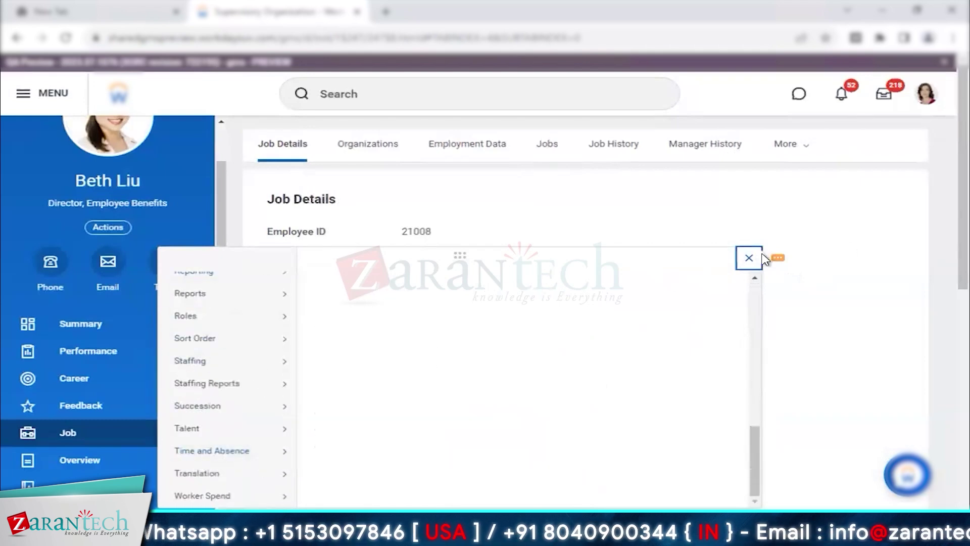
left_click(749, 259)
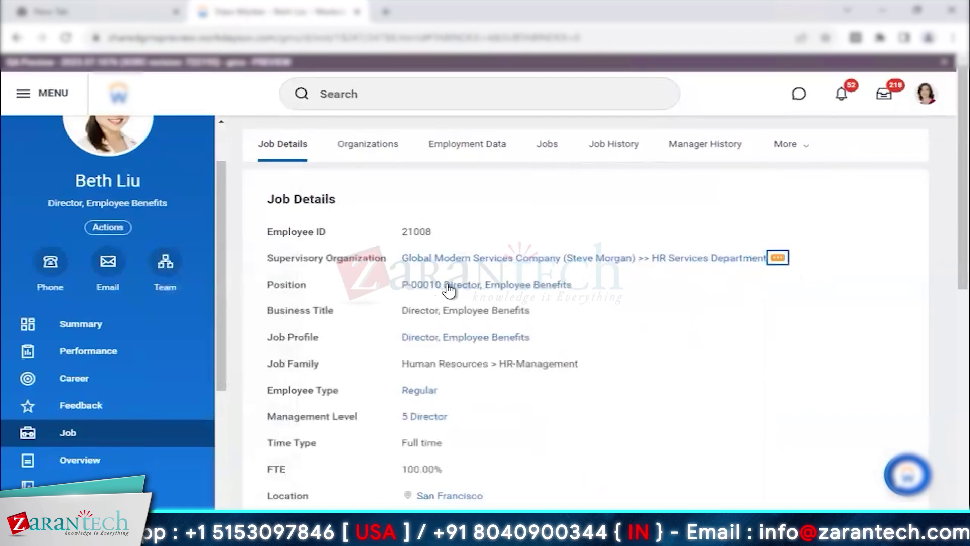
- Open the related actions of the worker's position in Job Details, view the Compensation options, and close them
mouse_move(584, 289)
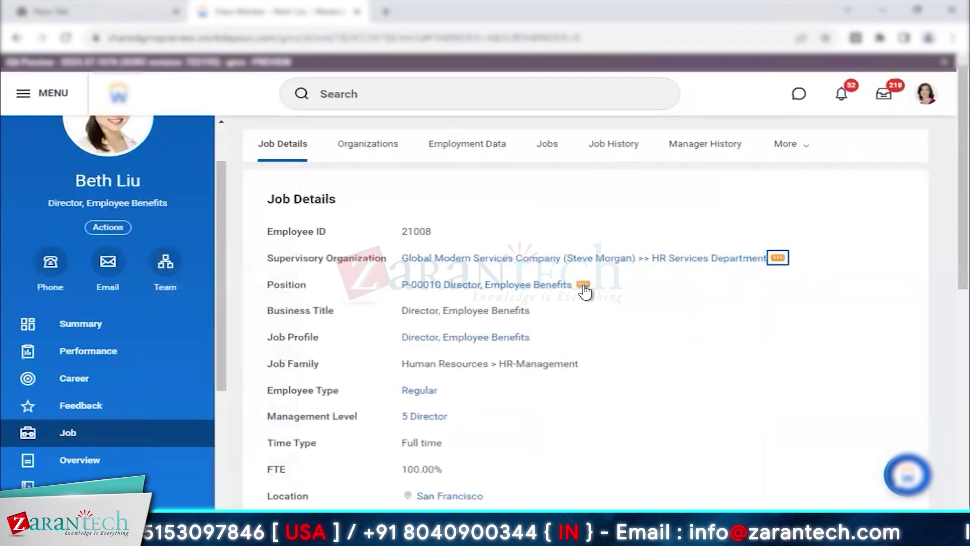
left_click(583, 289)
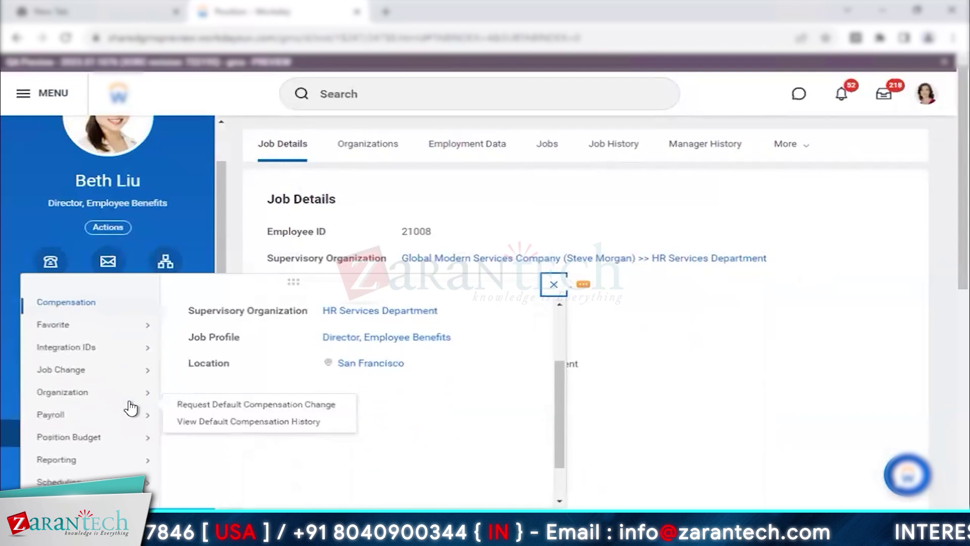
left_click(604, 411)
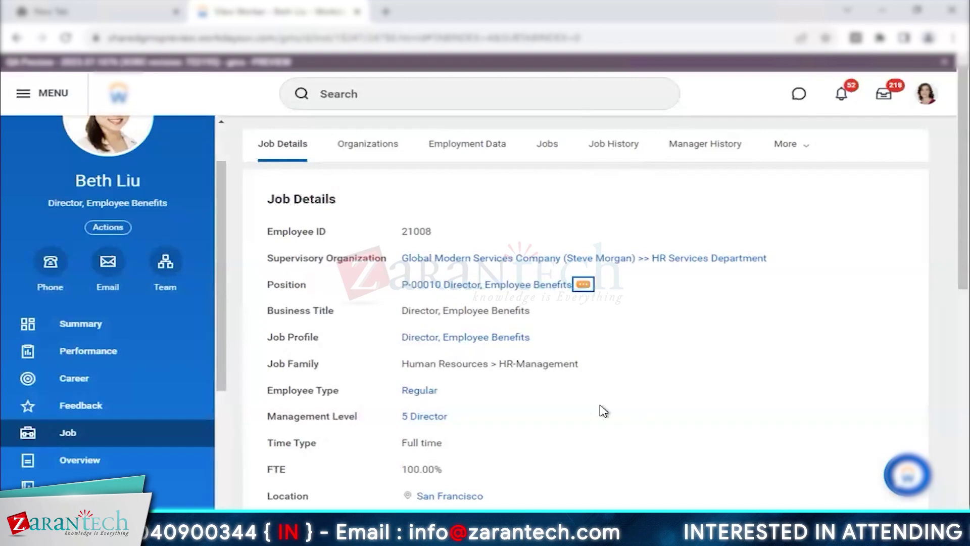
- Examine the View Location page of the worker's San Francisco location and return to the home page
scroll(603, 395, "down", 3)
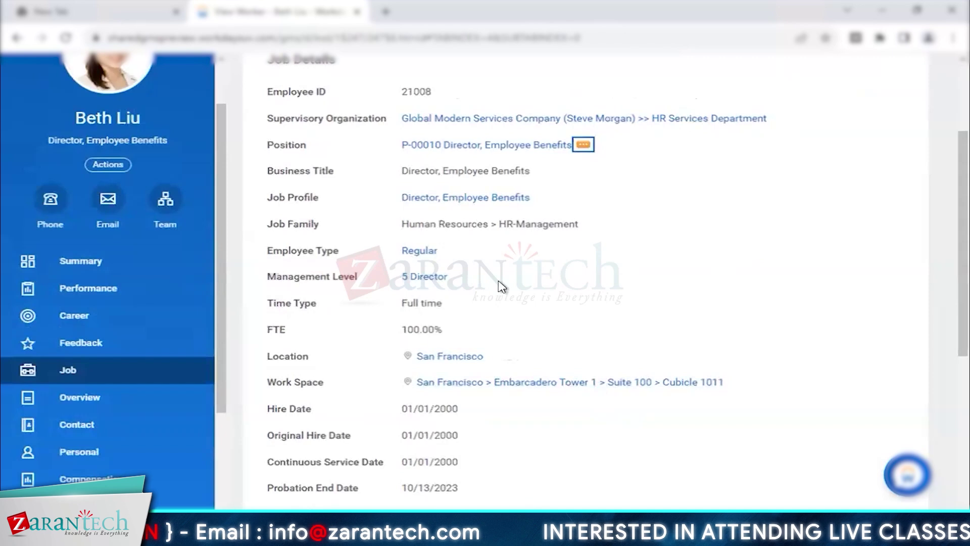
left_click(459, 358)
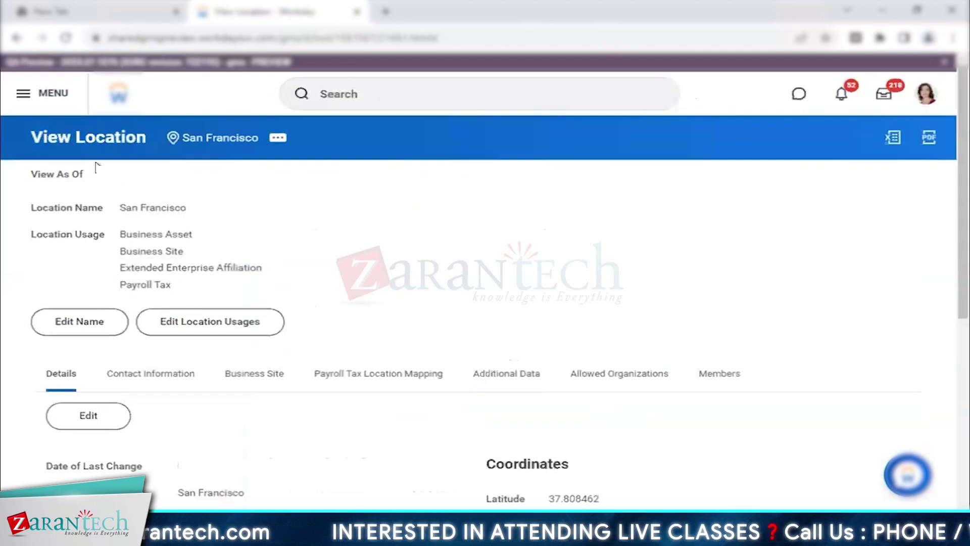
scroll(404, 298, "down", 7)
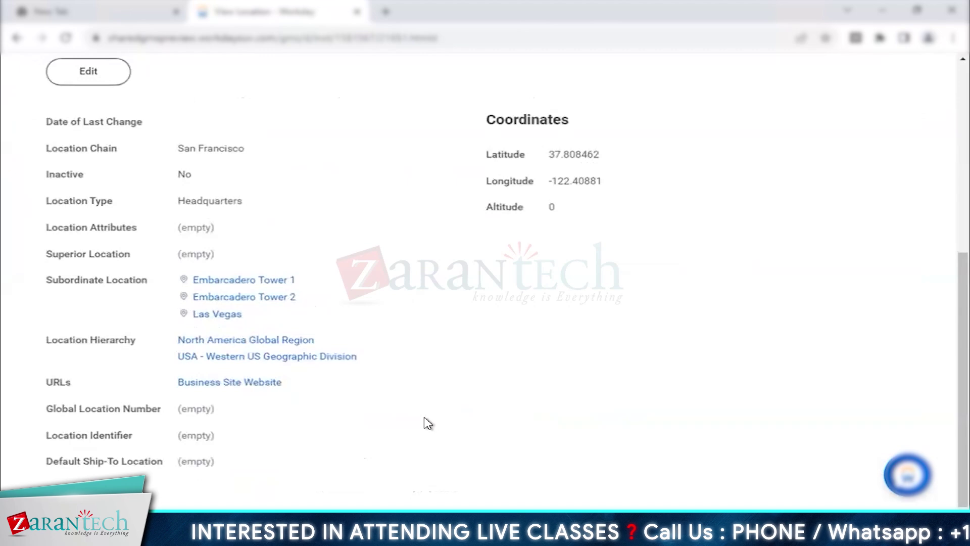
scroll(427, 424, "up", 7)
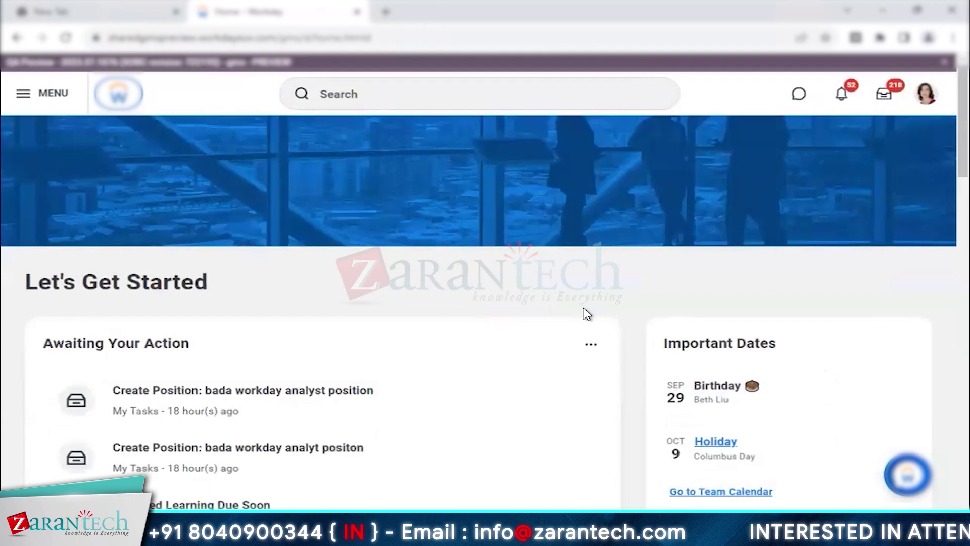
- Search for "create organiz", open the Create Custom Organization task to view its fields, and cancel it, clearing the search
left_click(562, 97)
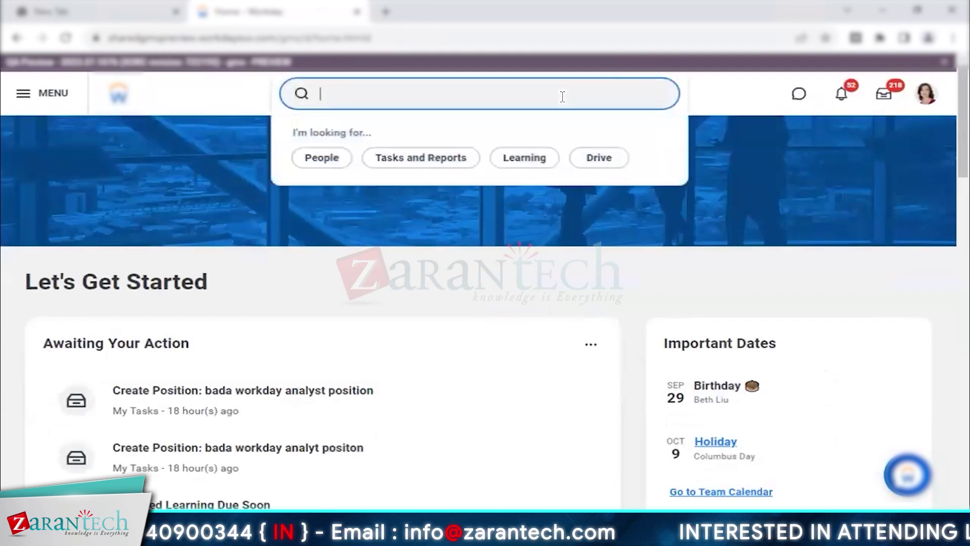
type("create organiz")
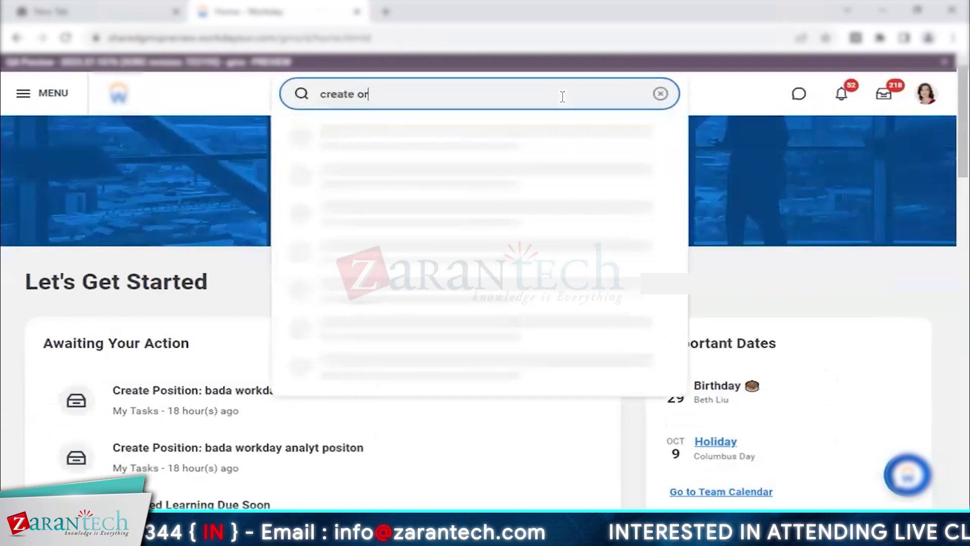
key("Down")
key("Down")
key("Return")
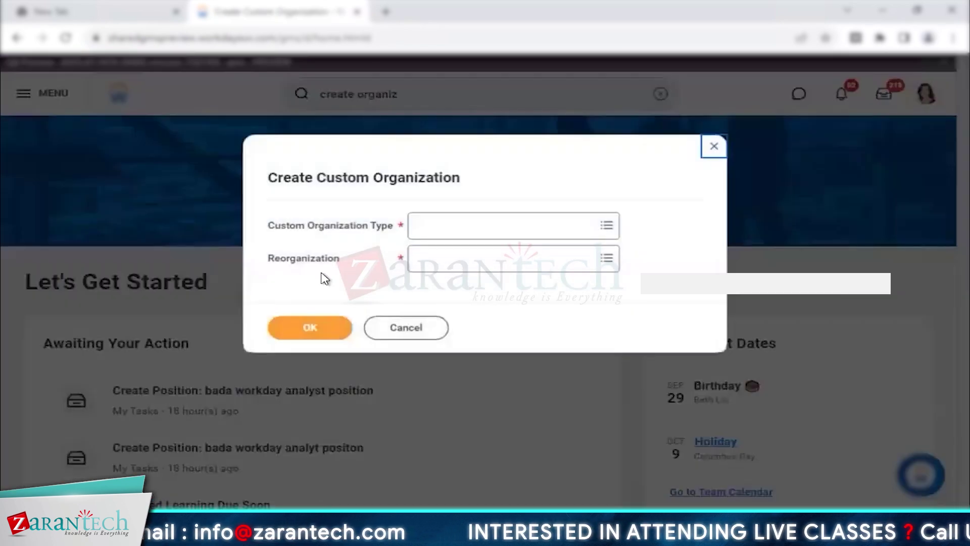
left_click(406, 328)
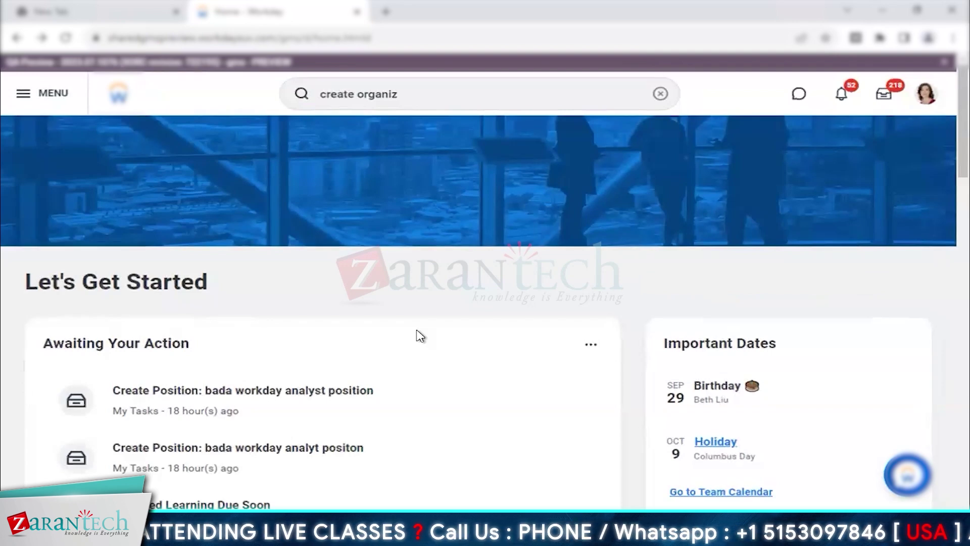
key("Escape")
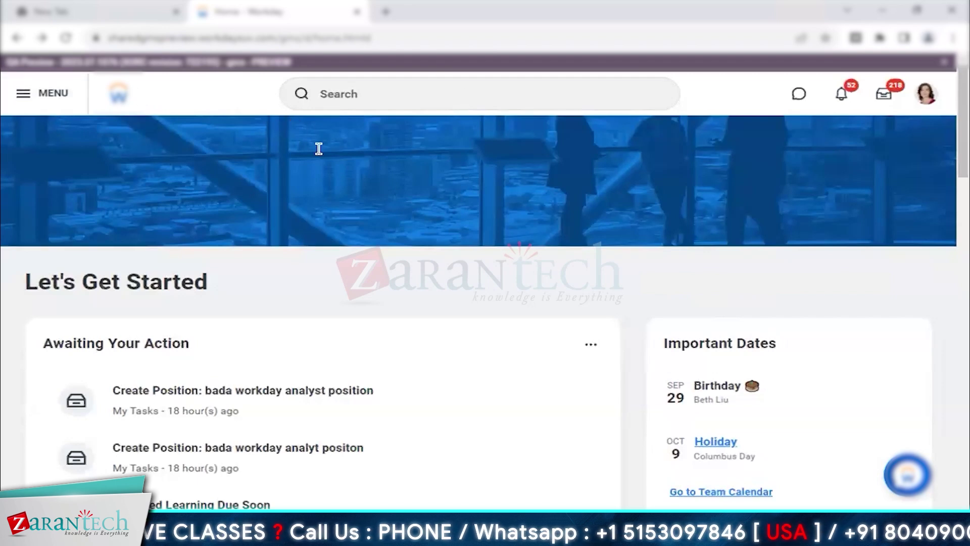
- Highlight the Awaiting Your Action and Important Dates card titles and look over the remaining home page cards
triple_click(96, 351)
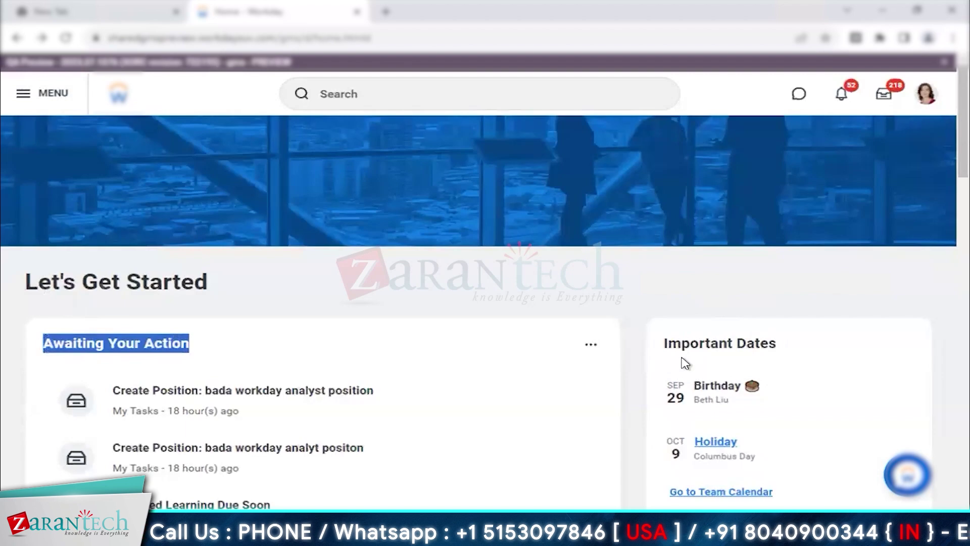
triple_click(666, 348)
scroll(551, 273, "down", 8)
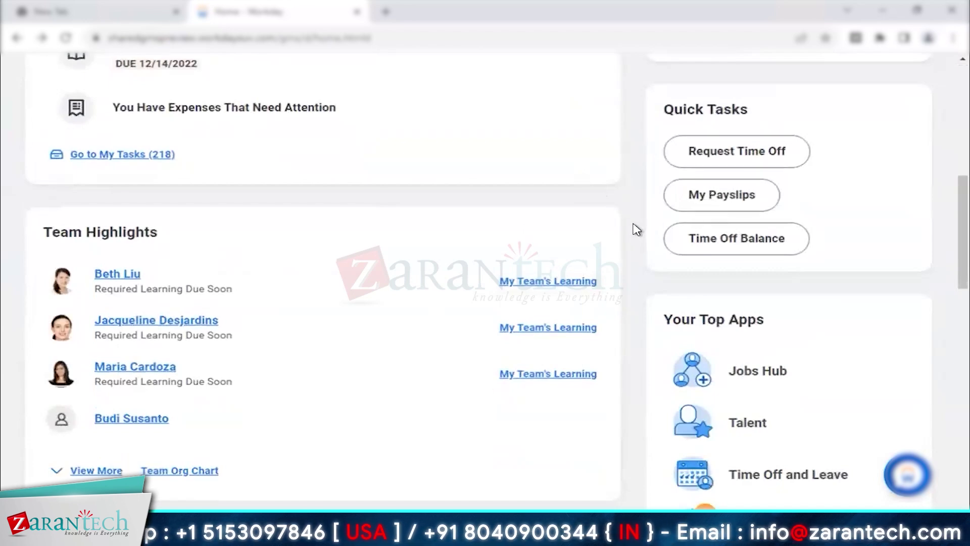
scroll(636, 229, "up", 8)
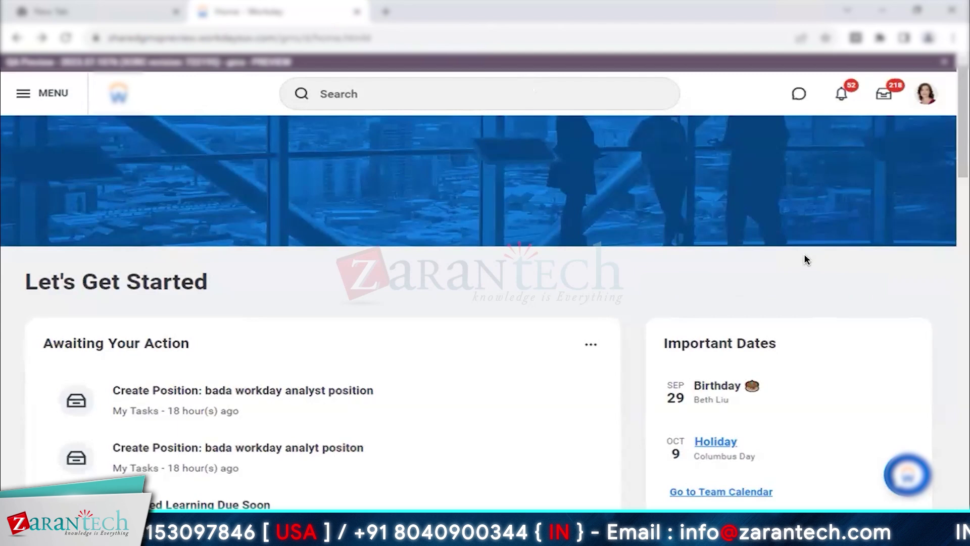